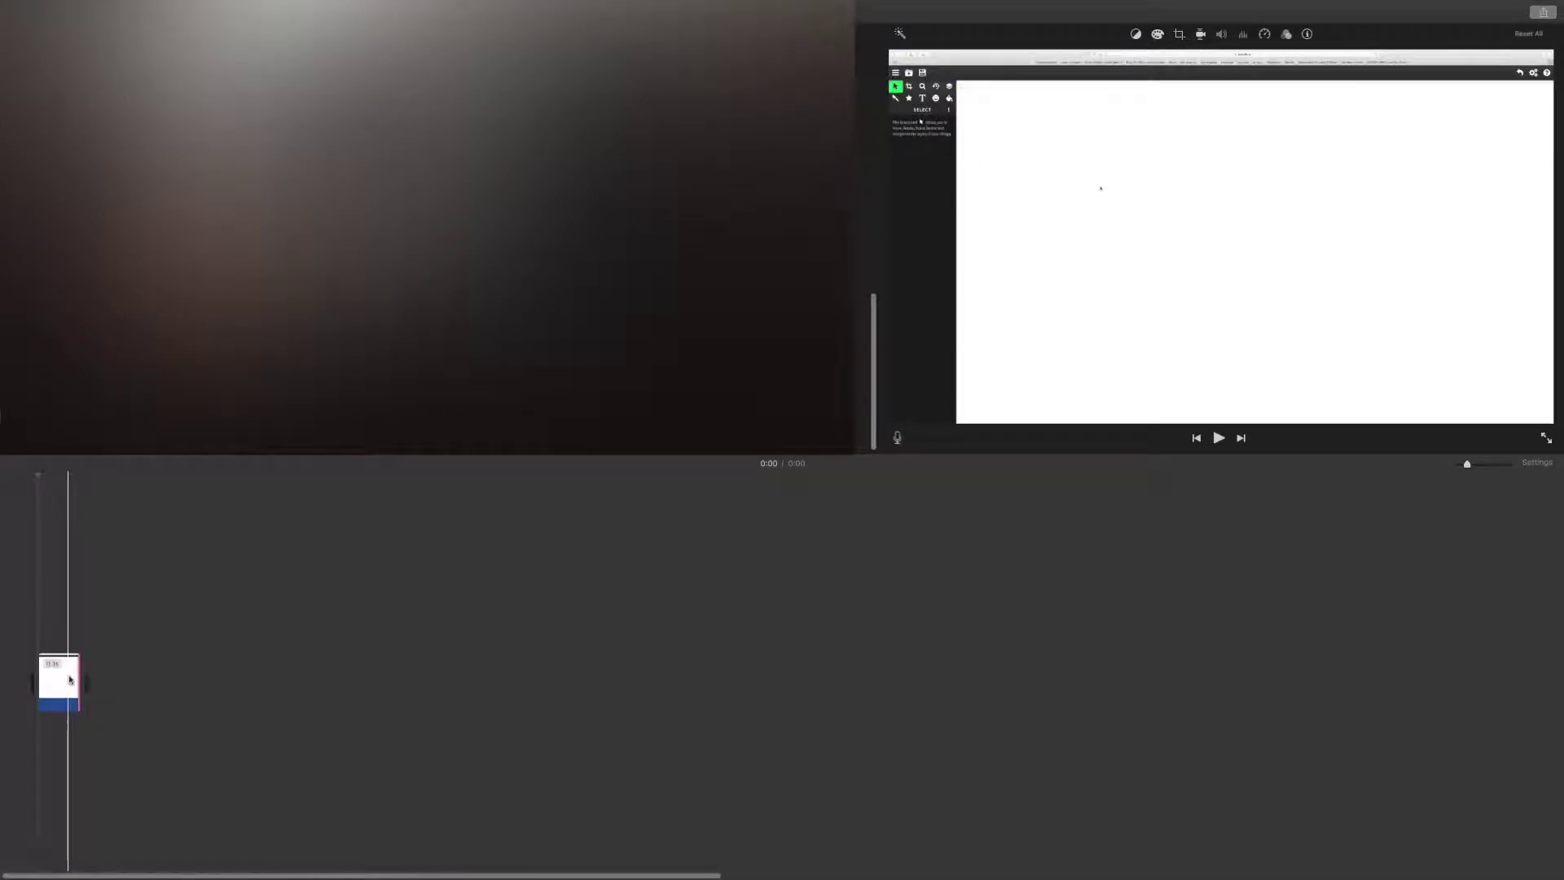
# Extend the short timeline clip to its full recording length and adjust its start edge
pyautogui.moveTo(79, 676); pyautogui.dragTo(1486, 680)
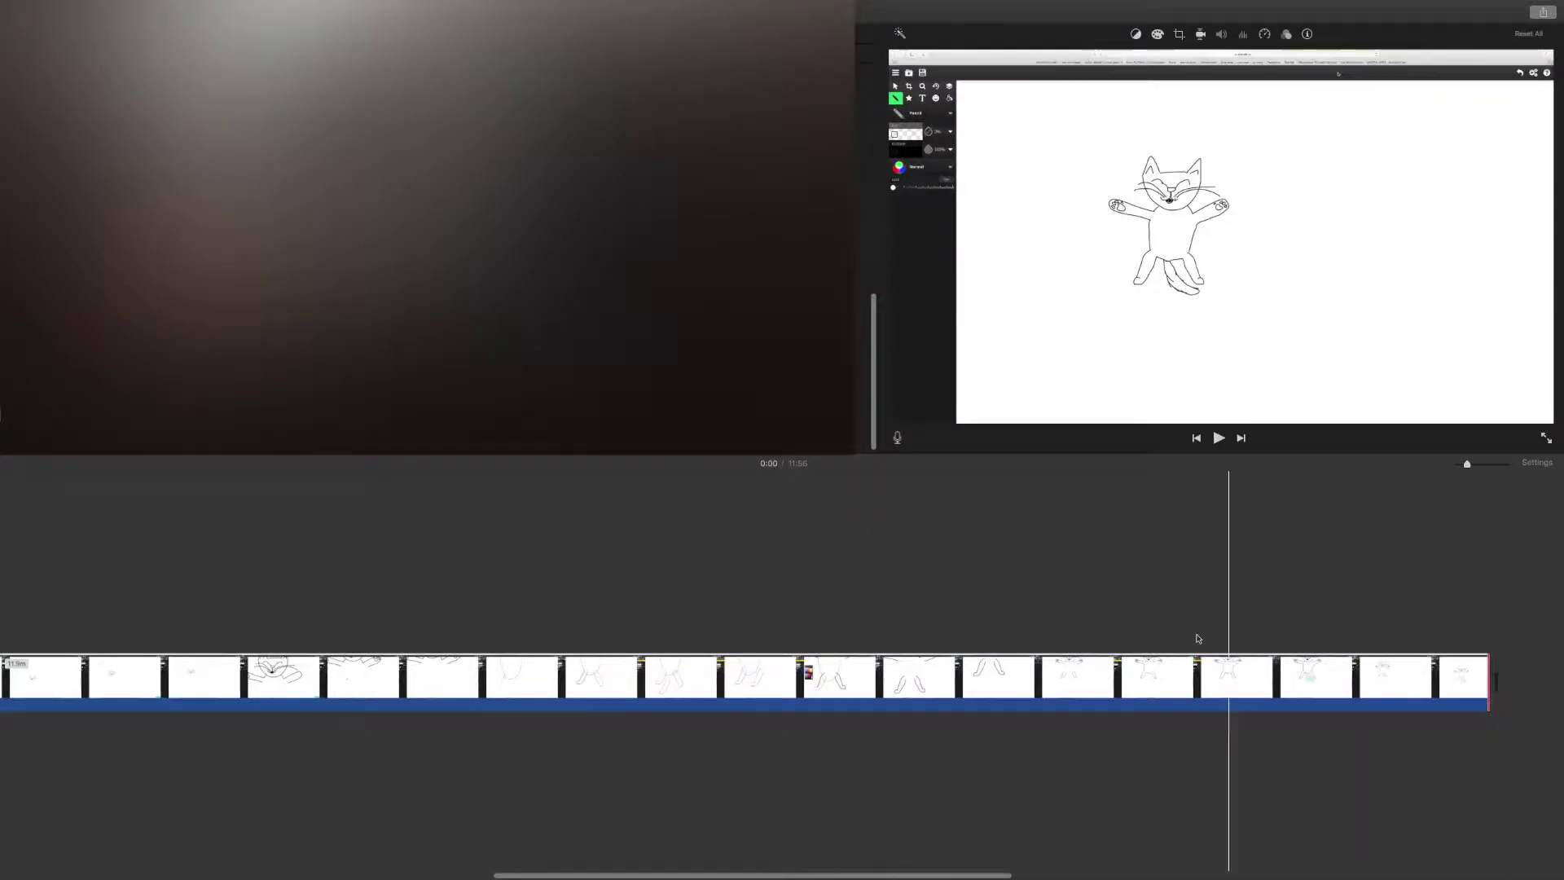
pyautogui.hscroll(-10, 1173, 635)
pyautogui.hscroll(-3, 524, 636)
pyautogui.moveTo(34, 665)
pyautogui.mouseDown()
pyautogui.moveTo(183, 664)
pyautogui.moveTo(41, 664)
pyautogui.mouseUp()
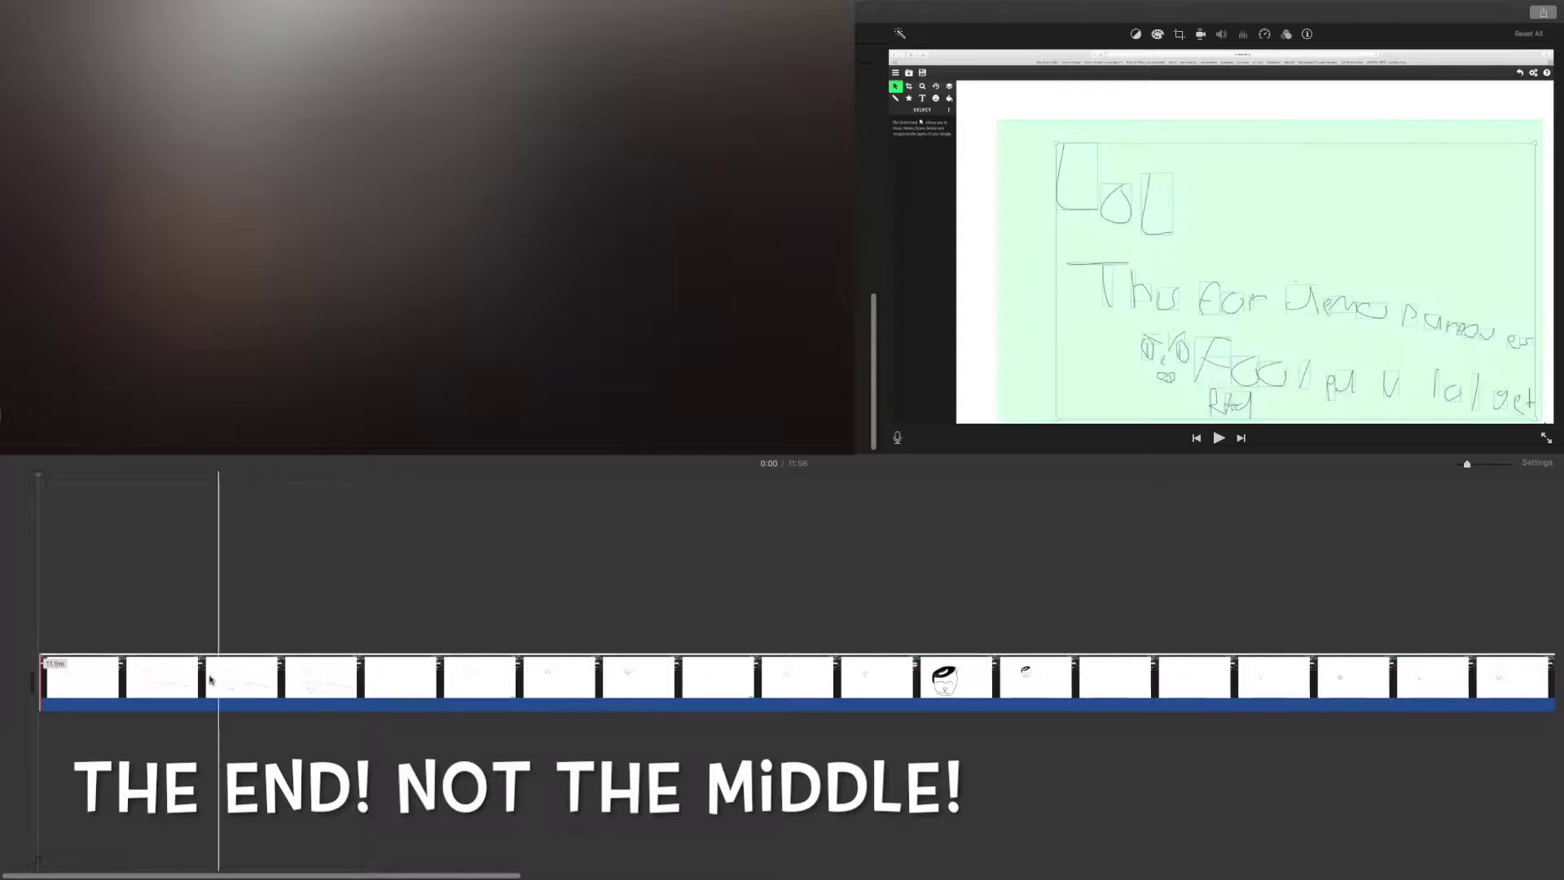
# Cut the whole clip from the timeline and paste it back in
pyautogui.rightClick(153, 669)
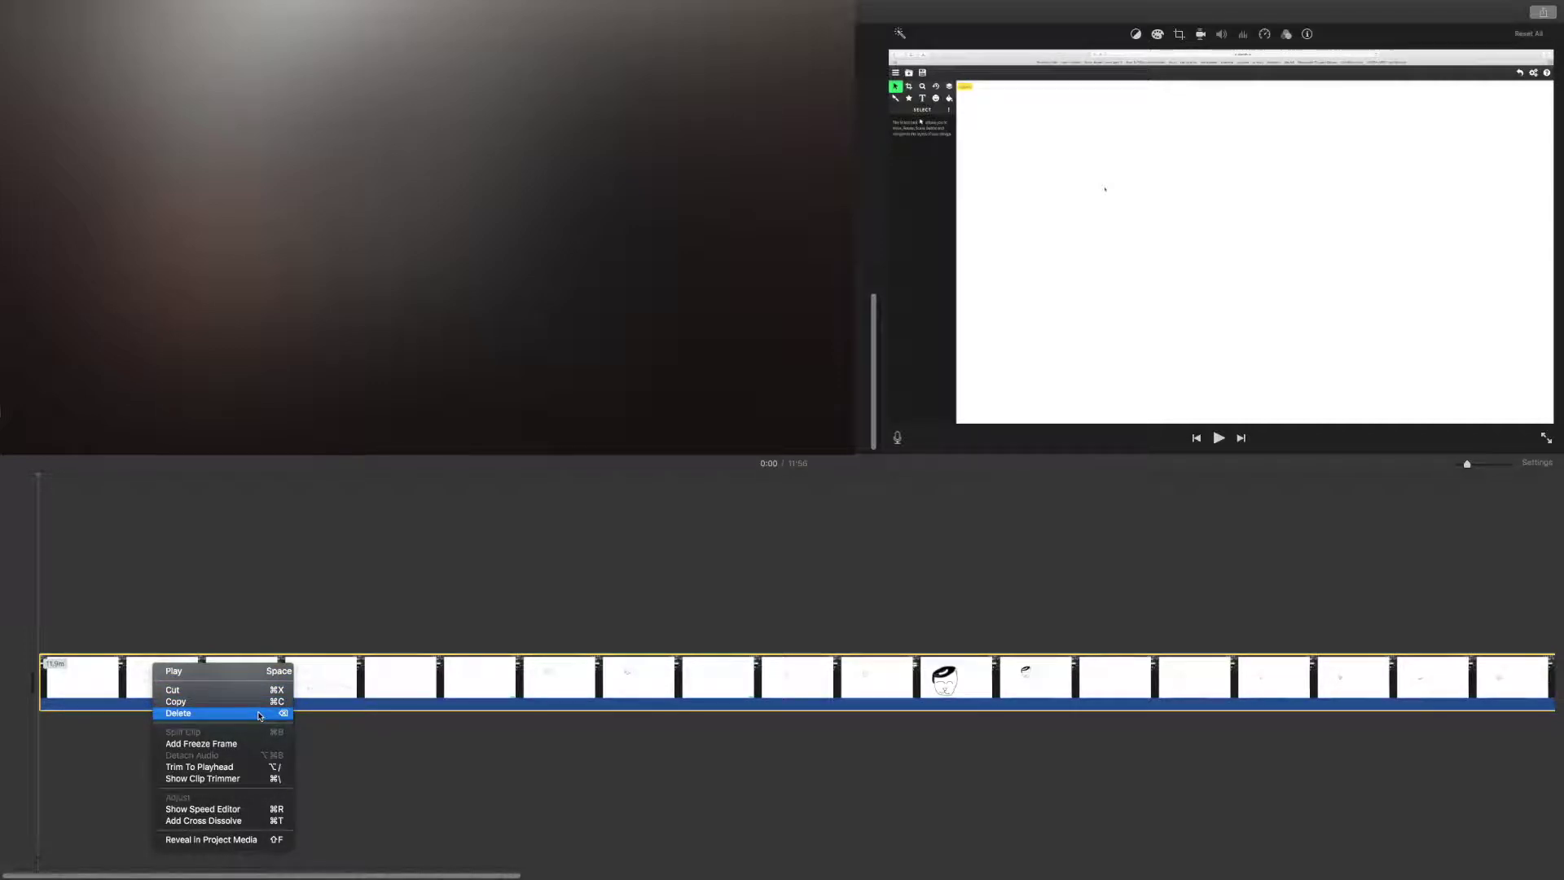
pyautogui.click(145, 678)
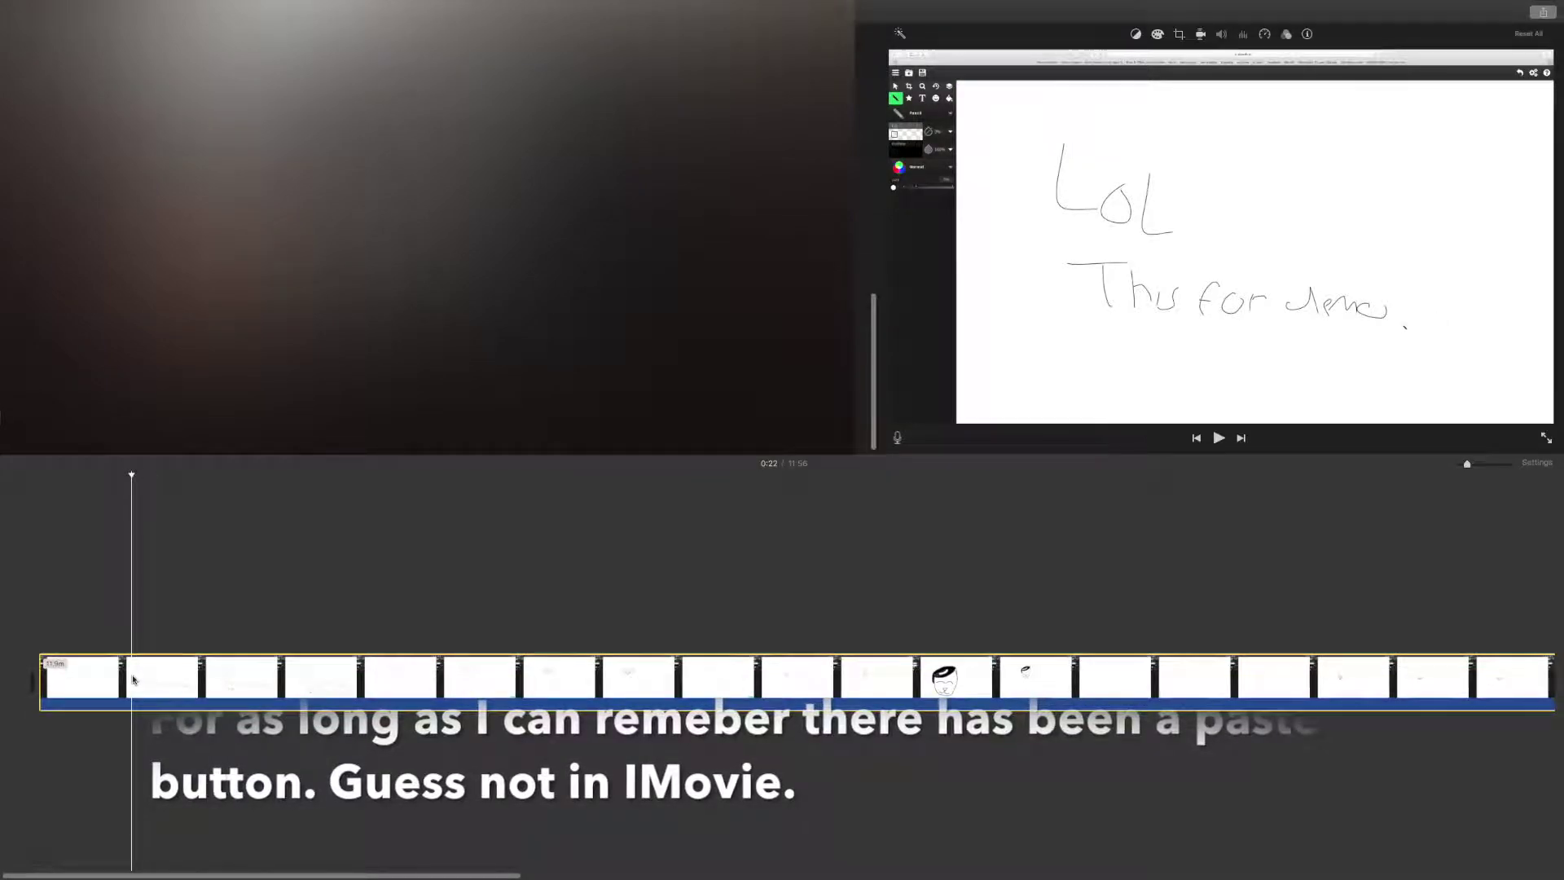
pyautogui.press('super+x')
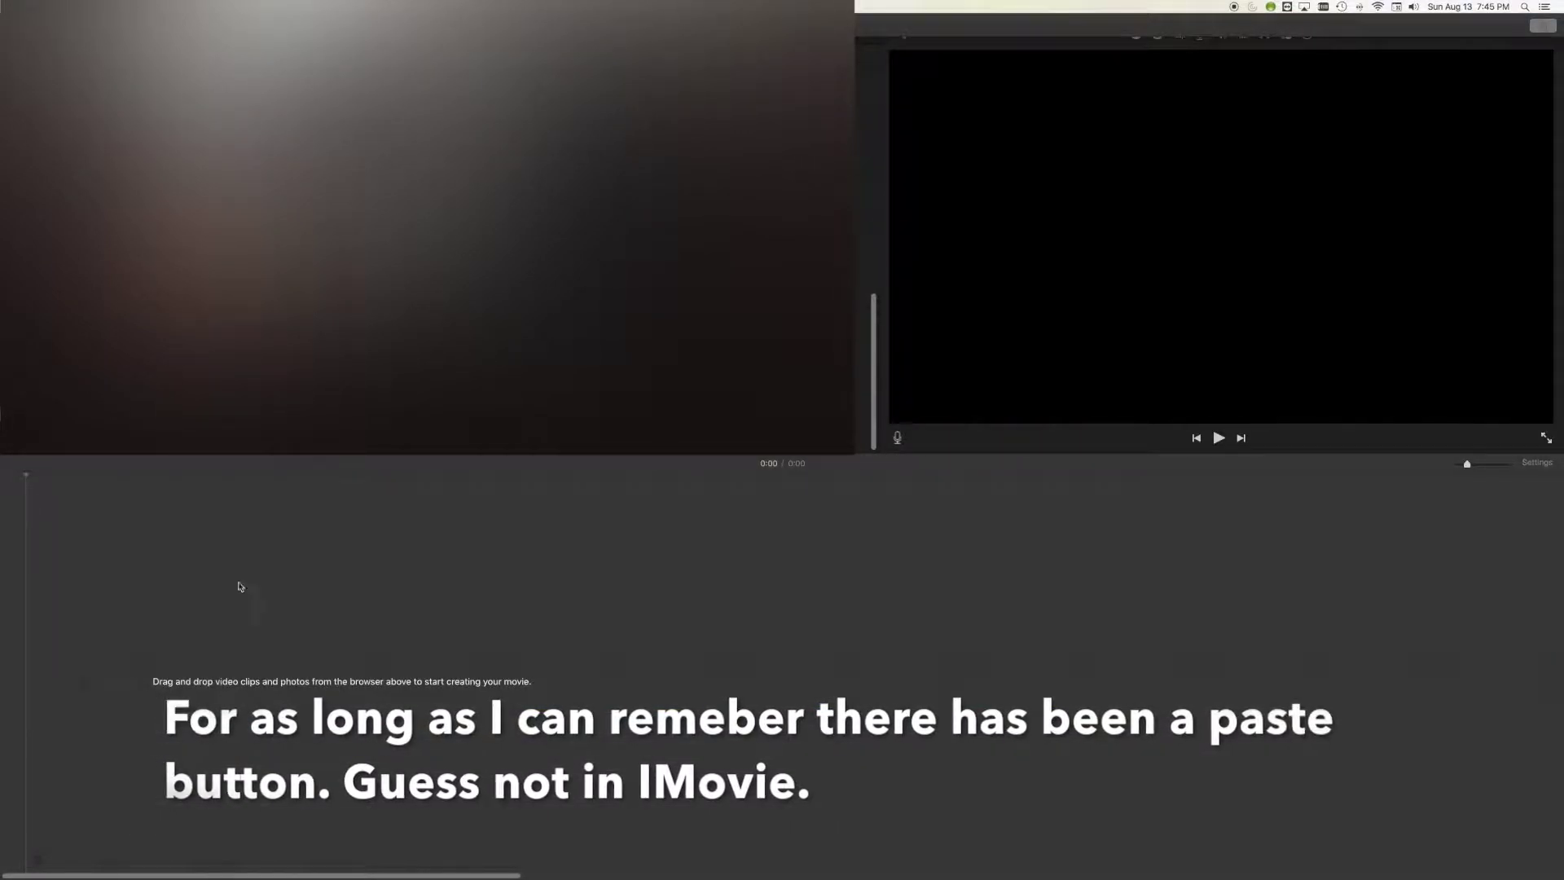
pyautogui.press('super+v')
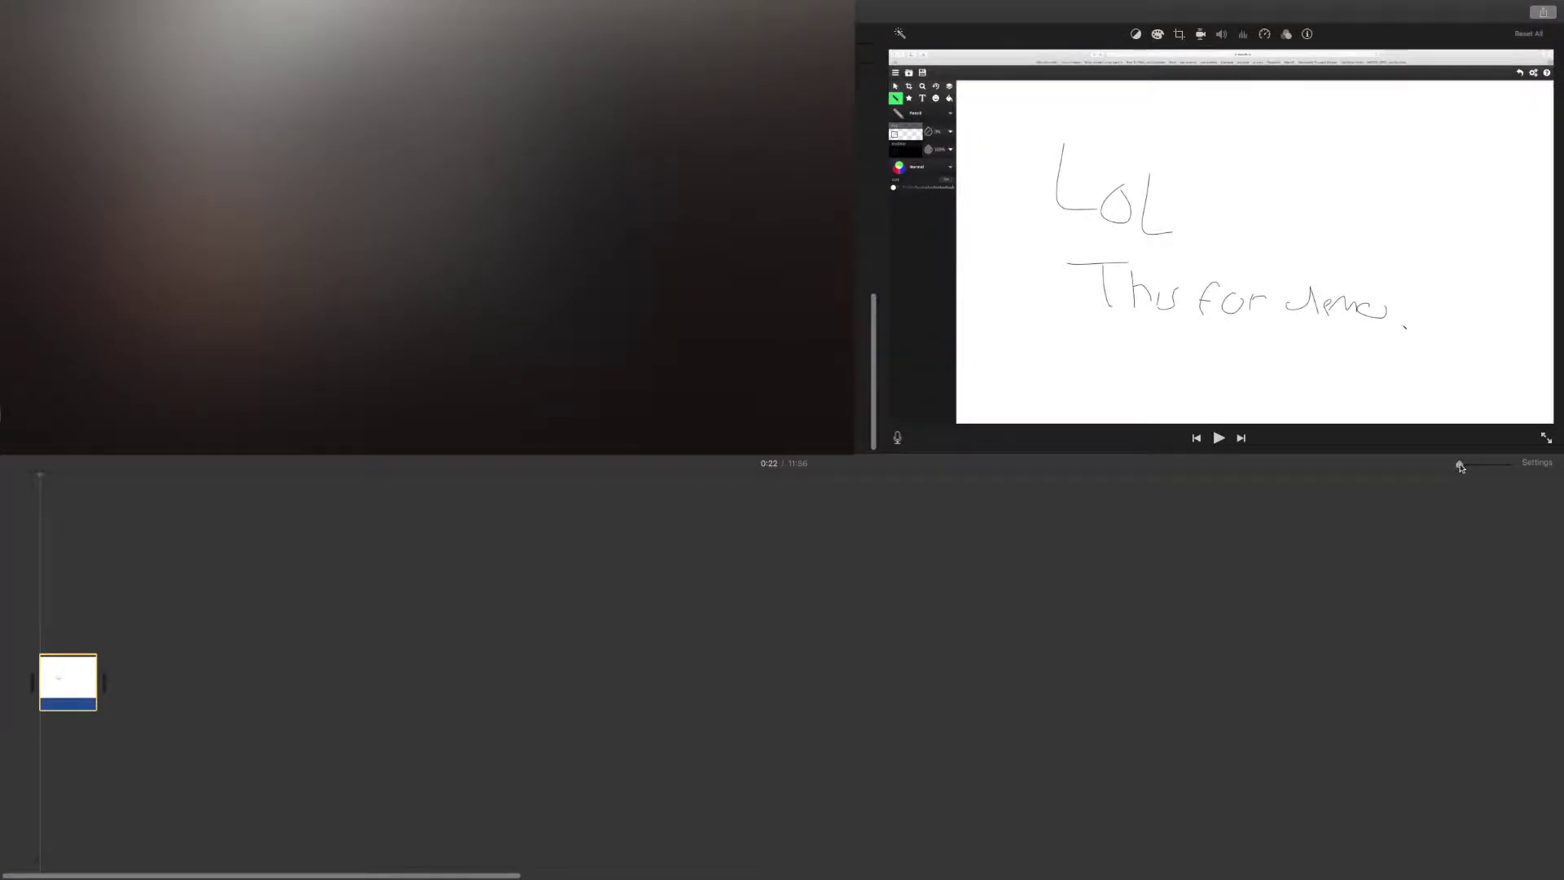
pyautogui.moveTo(1459, 465); pyautogui.dragTo(1467, 464)
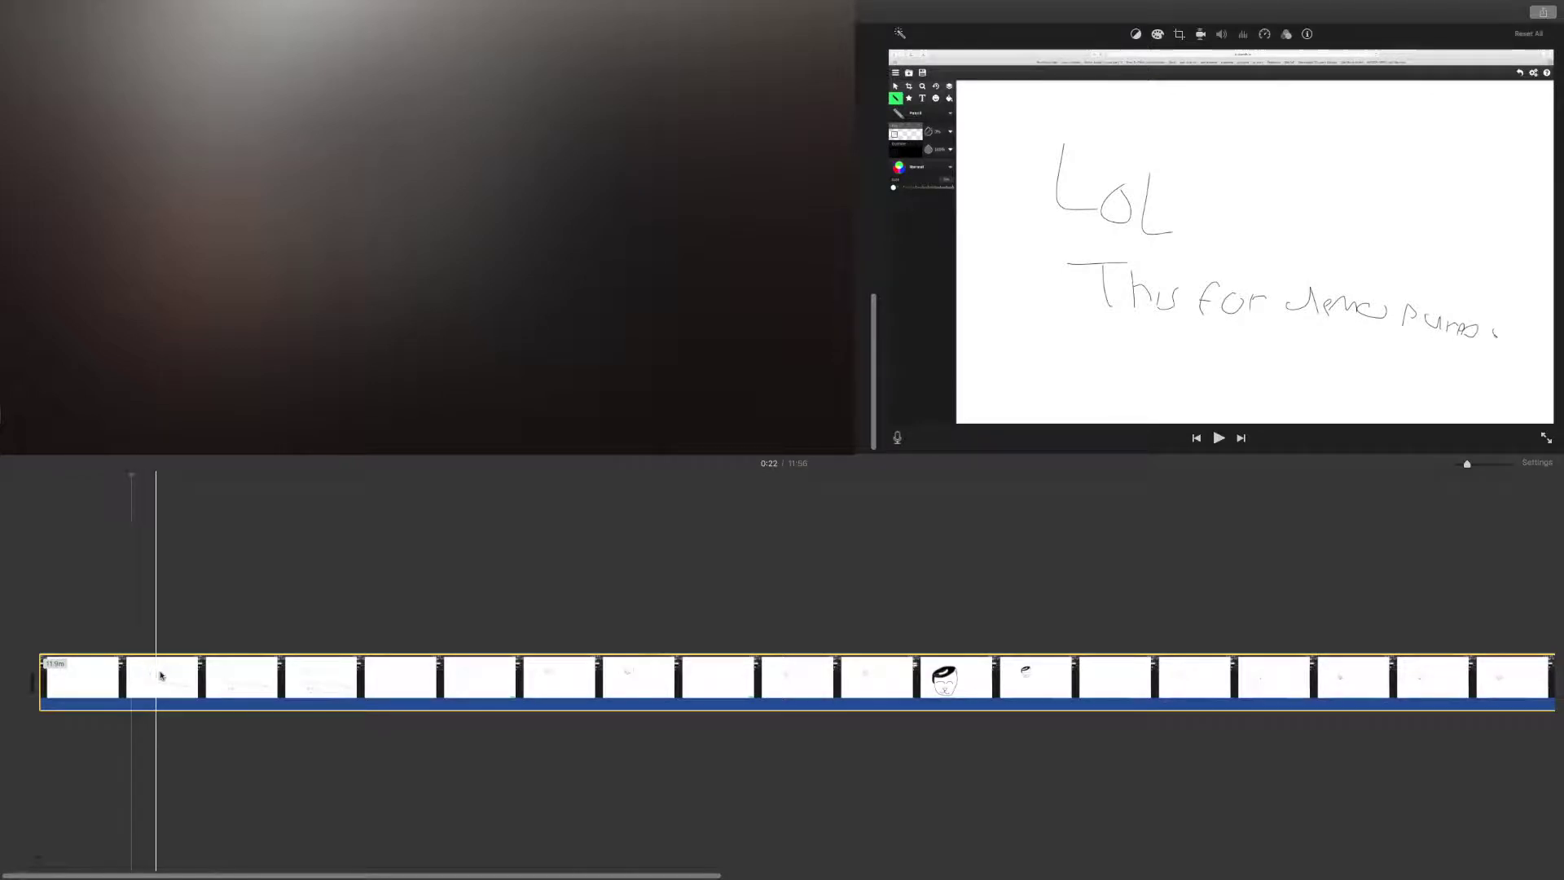
# Split the clip at 0:33 and try trimming the two pieces at the cut
pyautogui.rightClick(178, 671)
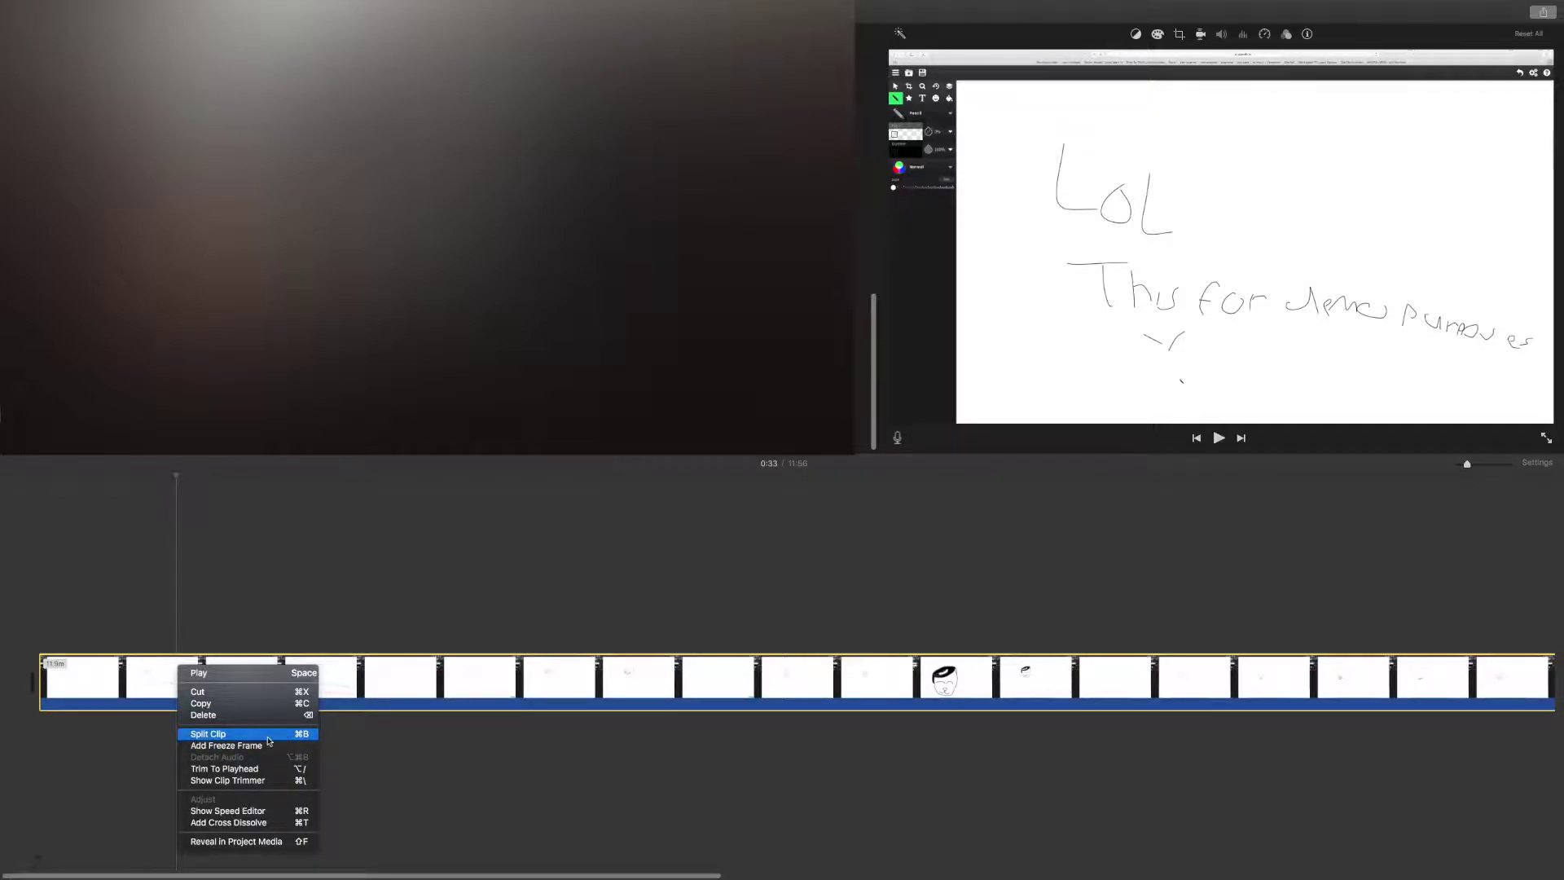
pyautogui.click(286, 734)
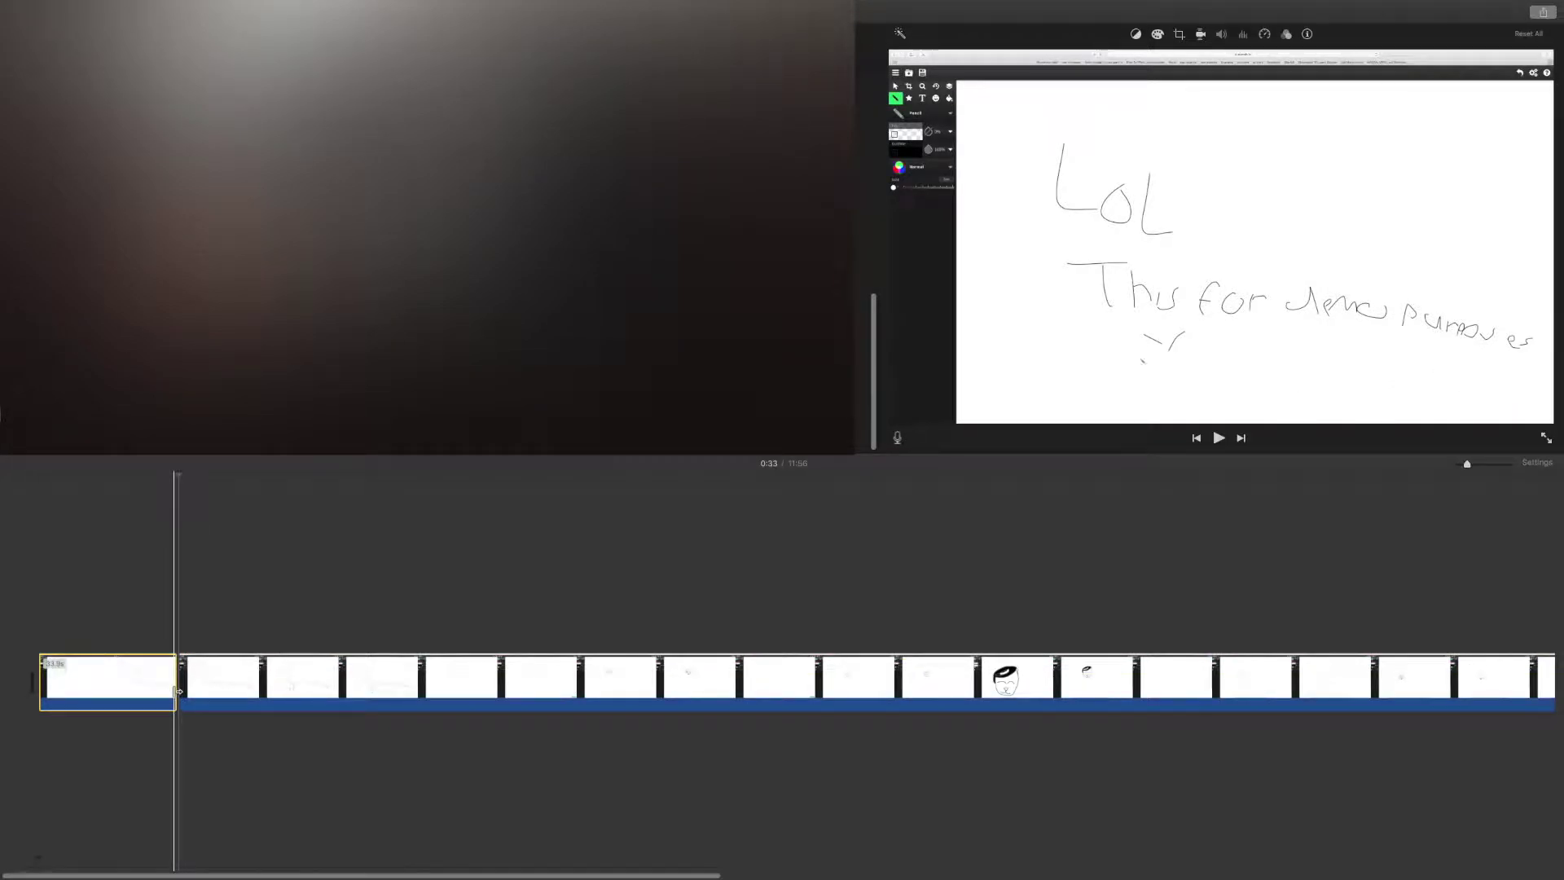
pyautogui.moveTo(134, 691); pyautogui.dragTo(167, 685)
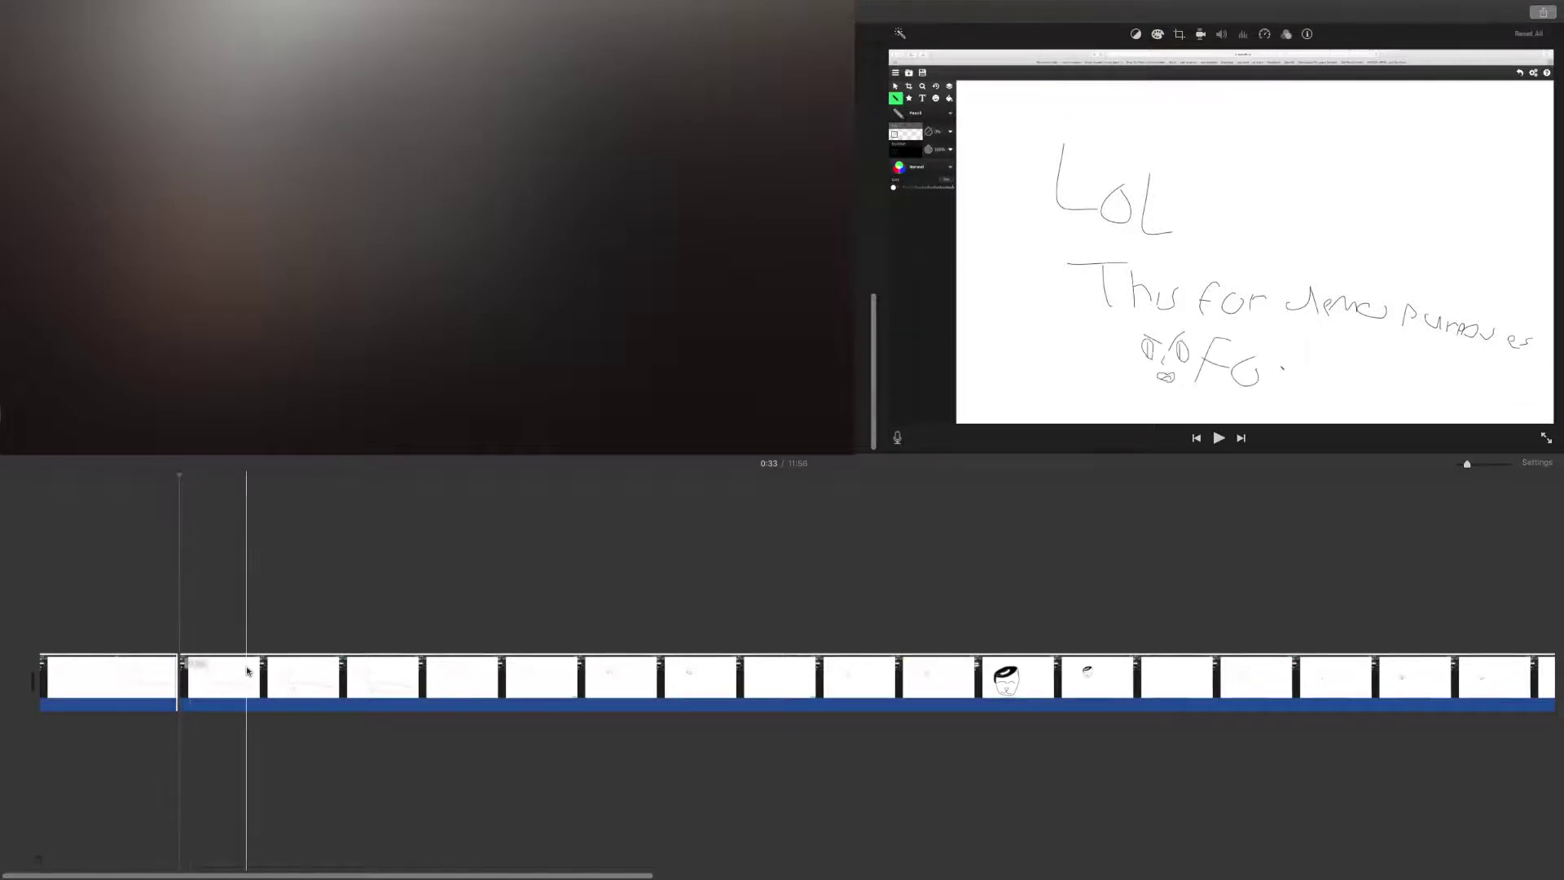
pyautogui.moveTo(182, 672); pyautogui.dragTo(236, 667)
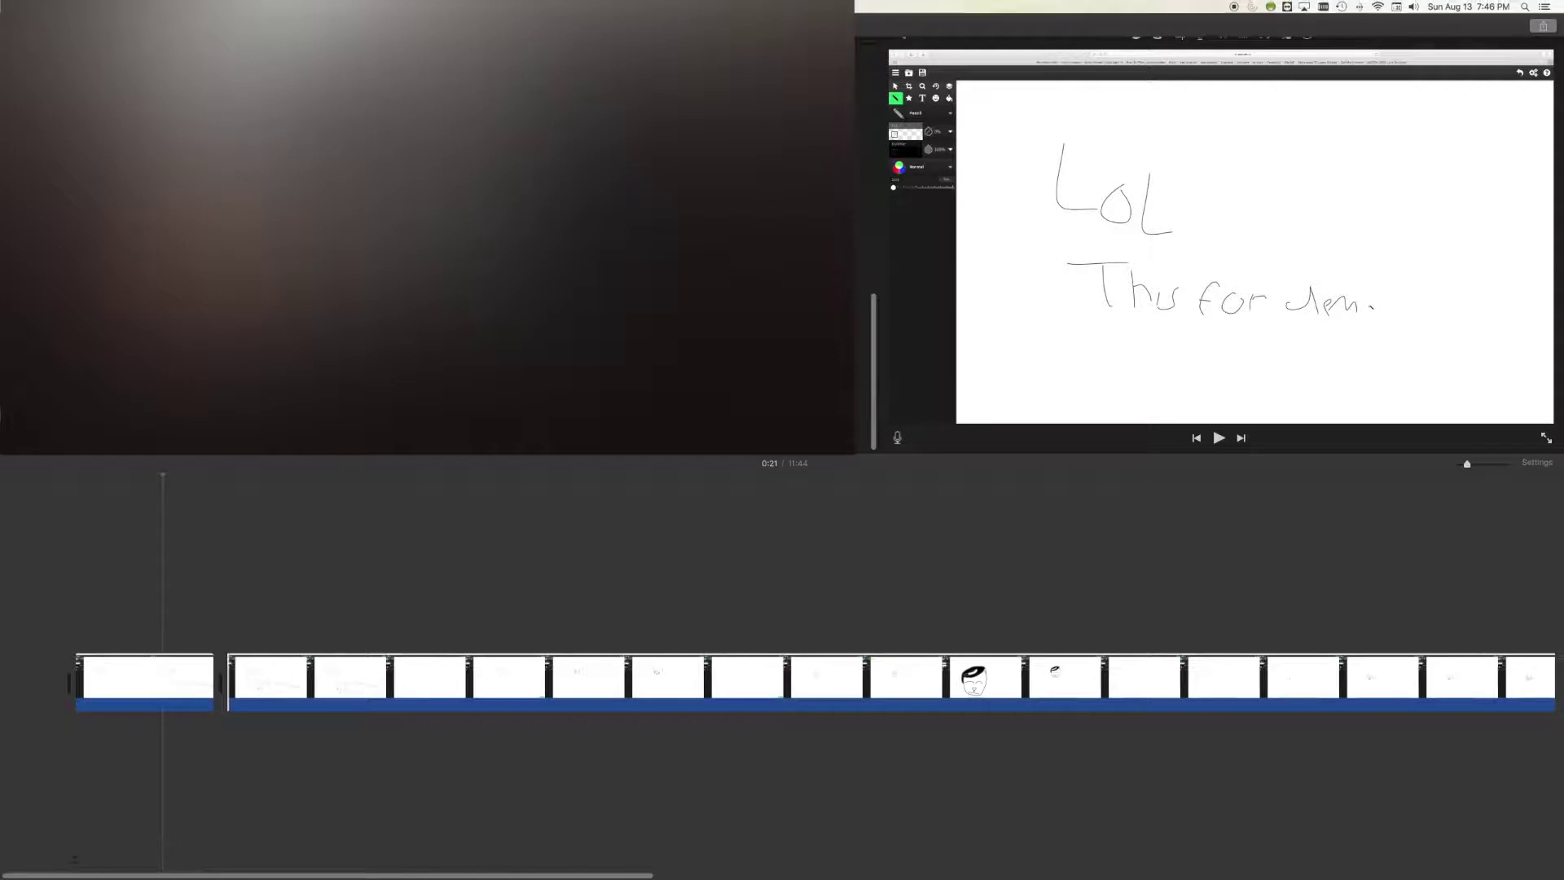
pyautogui.press('super+z')
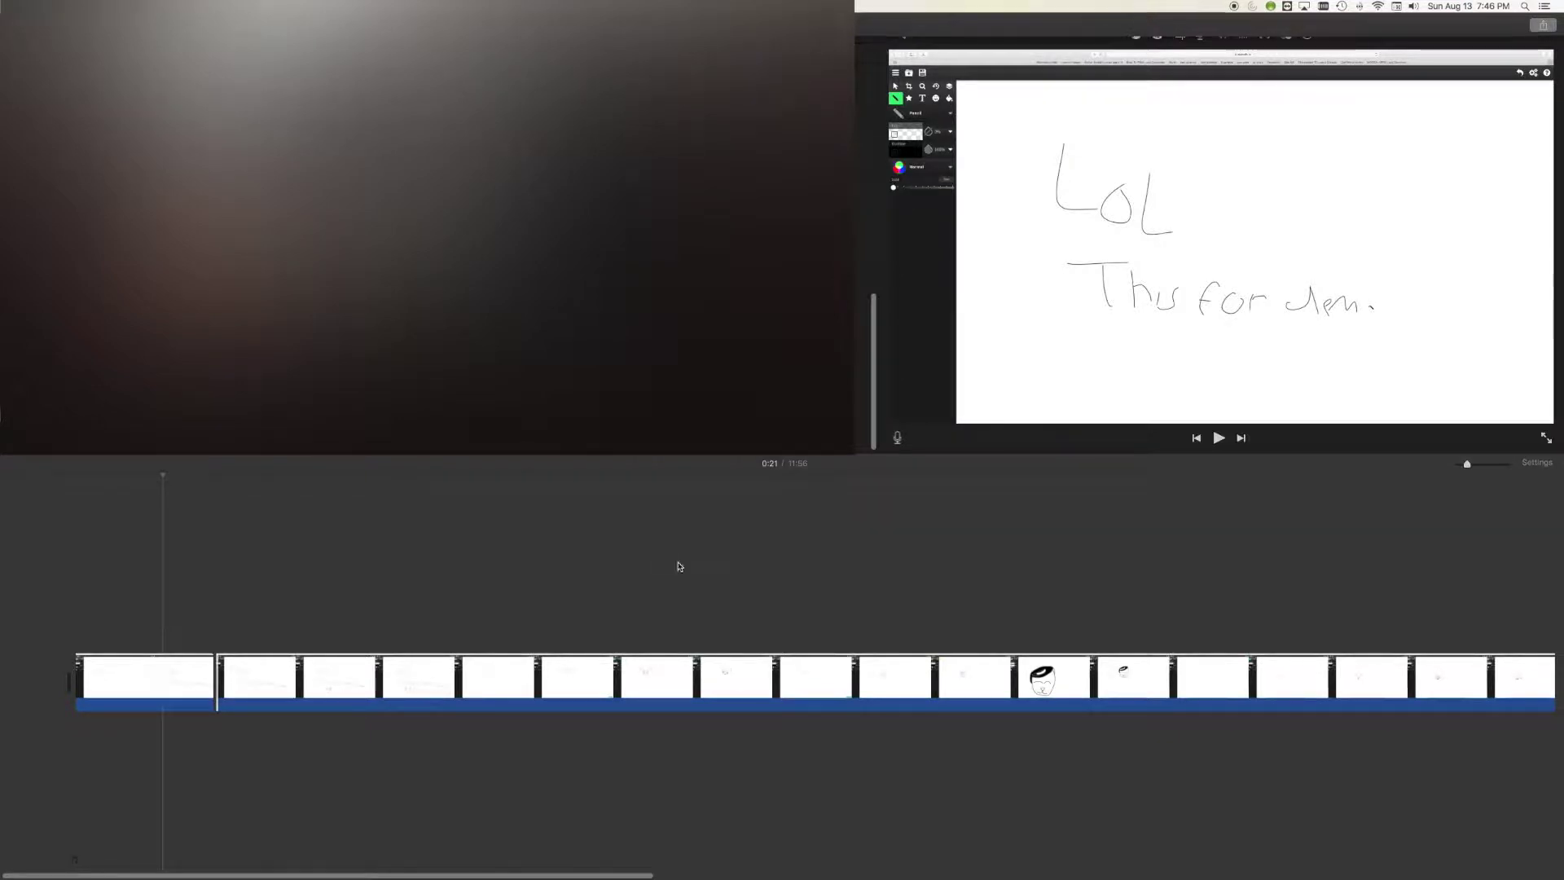
# Split the timeline clip at 4:18, just after the drawing of the face with black hair
pyautogui.hscroll(10, 677, 565)
pyautogui.hscroll(-4, 599, 625)
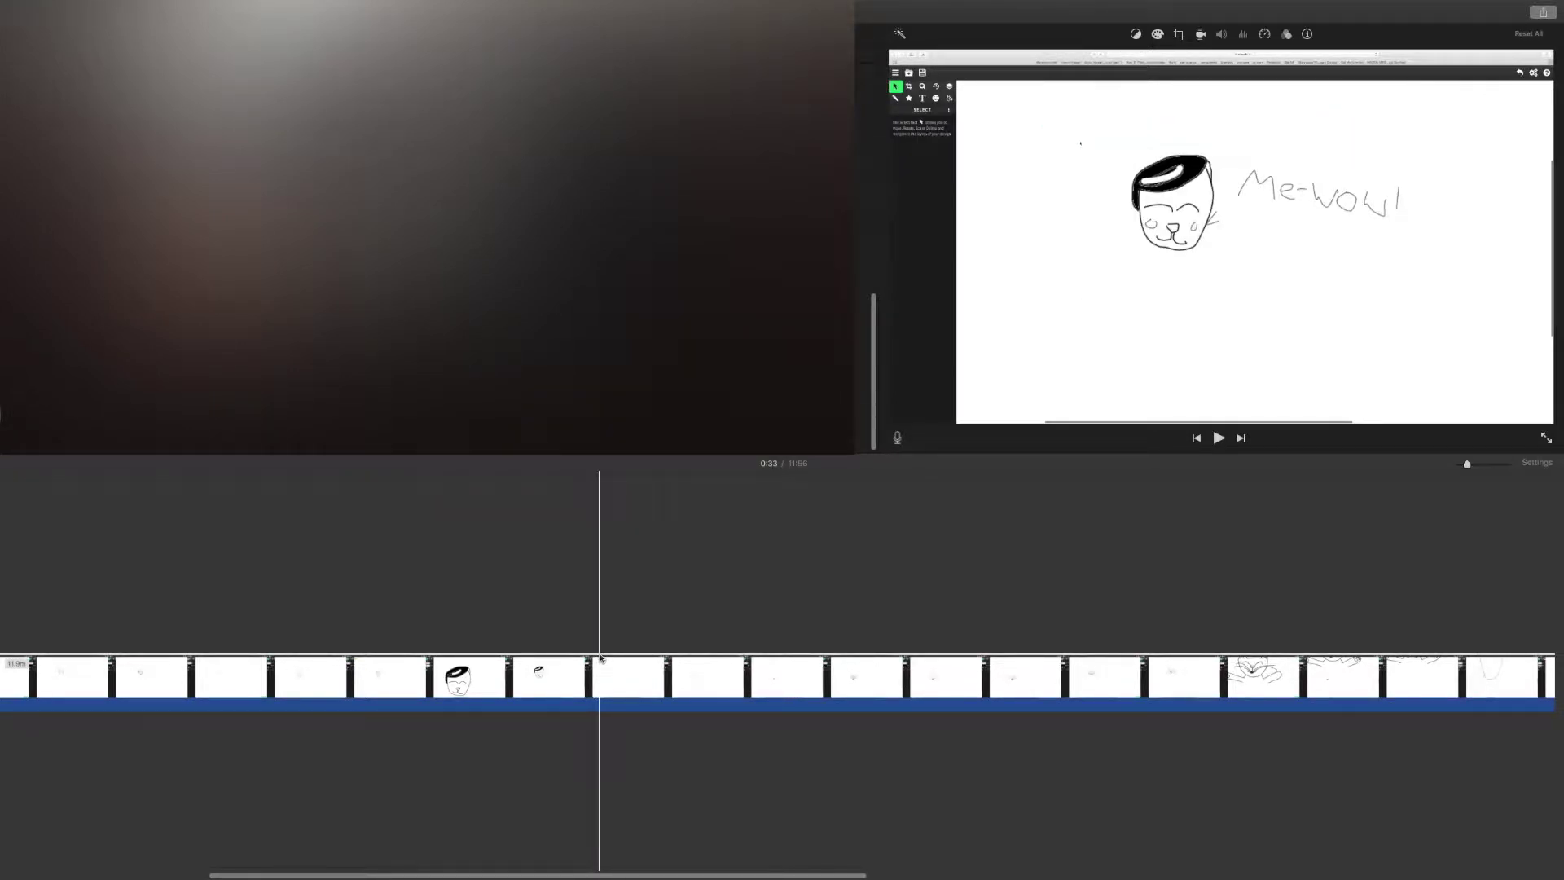
pyautogui.click(601, 656)
pyautogui.rightClick(604, 654)
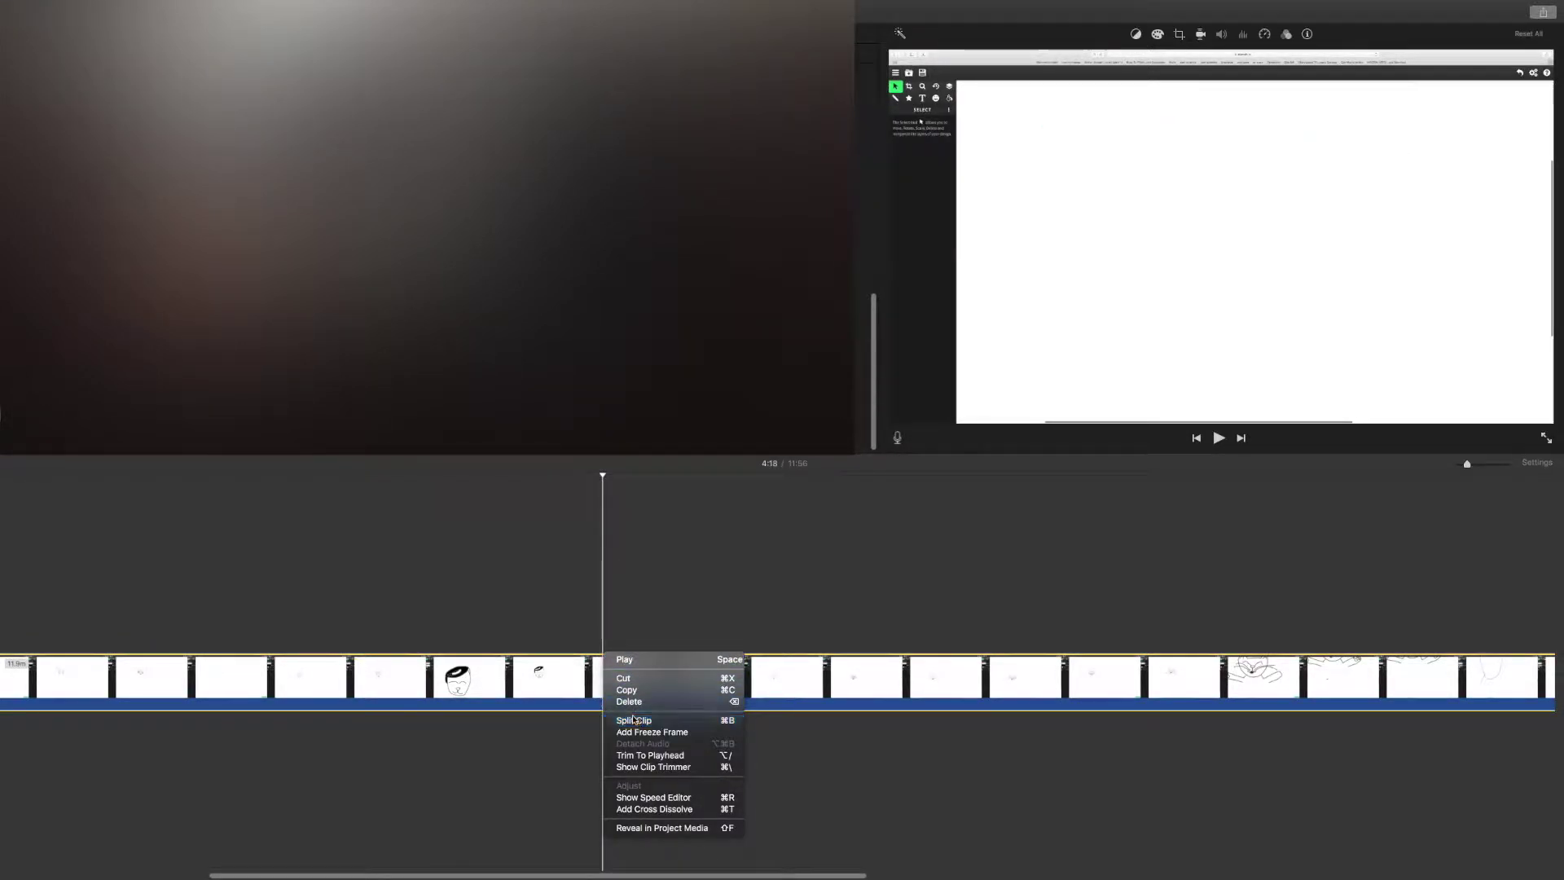
pyautogui.click(628, 701)
# Split the first part of the clip at 1:19 and delete the section between 1:19 and 4:18
pyautogui.hscroll(-5, 328, 643)
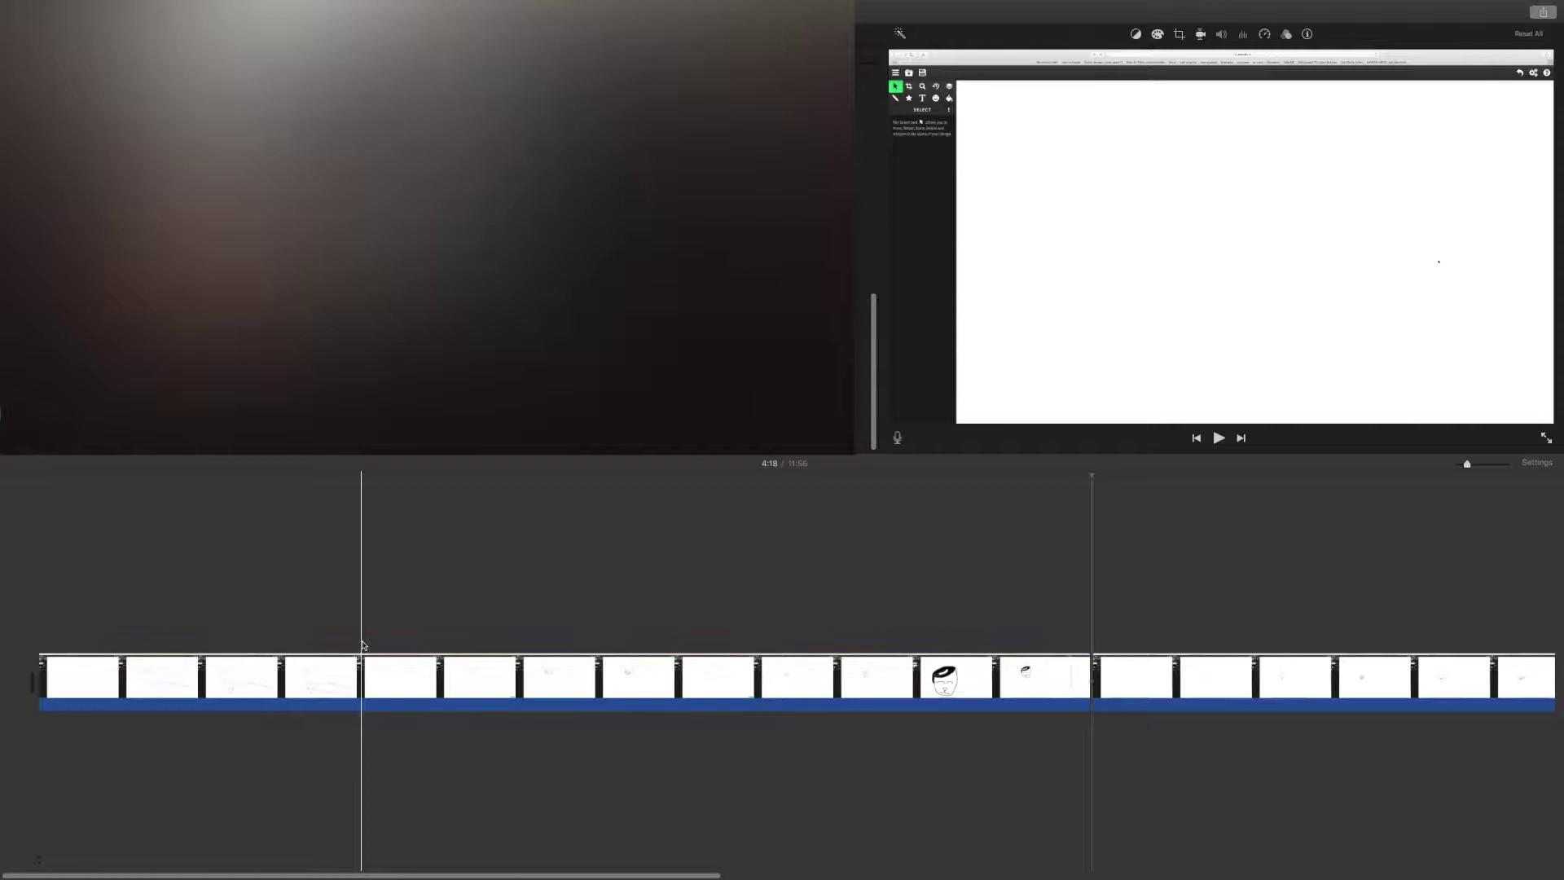
pyautogui.rightClick(362, 670)
pyautogui.click(399, 735)
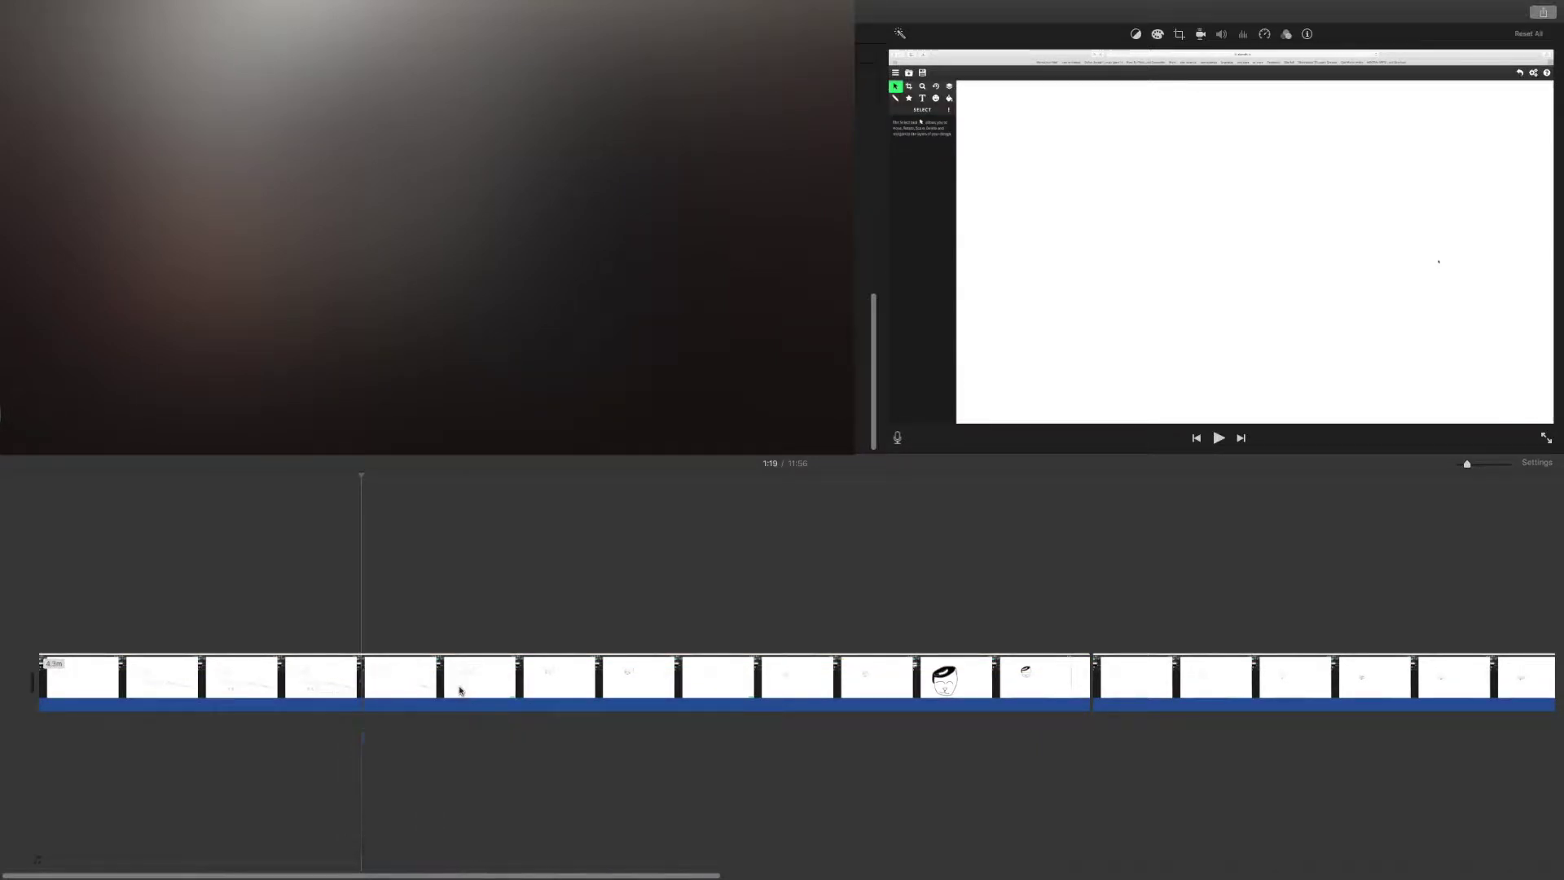
pyautogui.click(469, 687)
pyautogui.press('Delete')
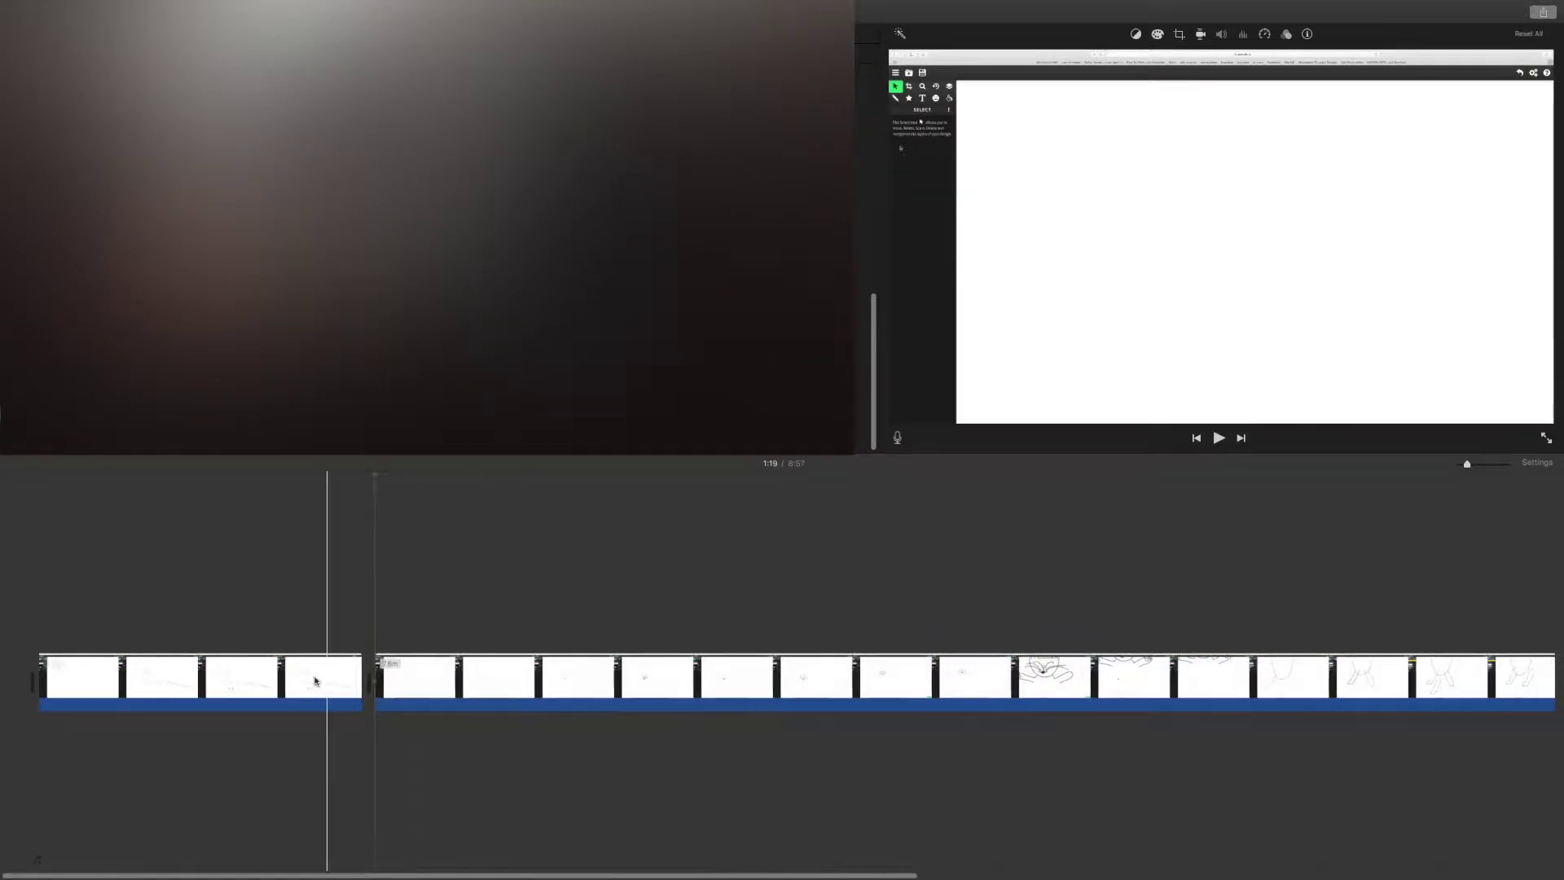
pyautogui.click(38, 592)
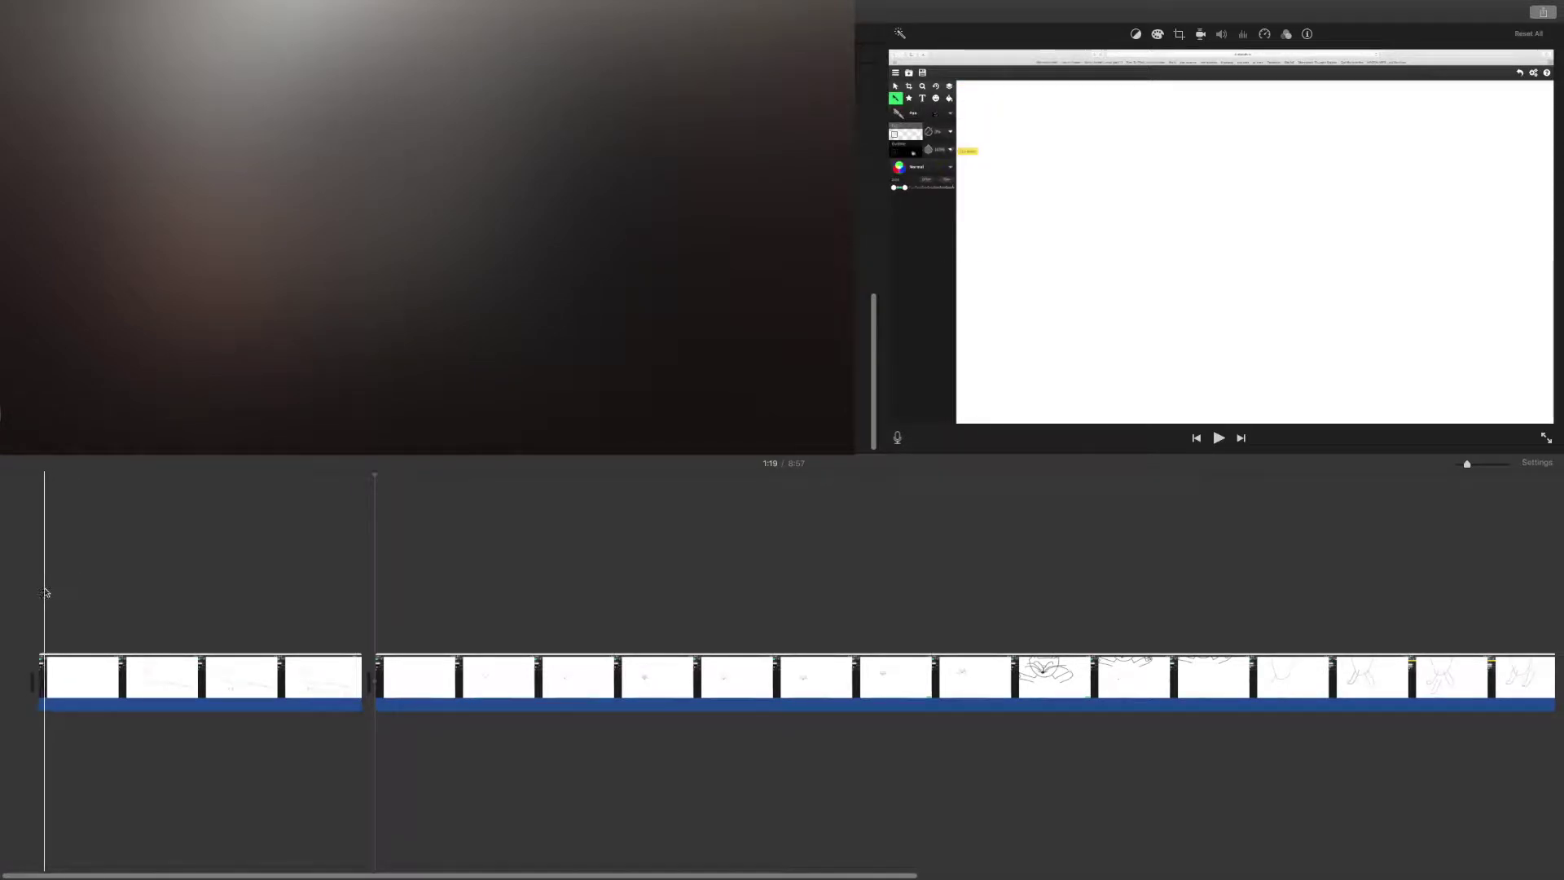
pyautogui.click(1217, 439)
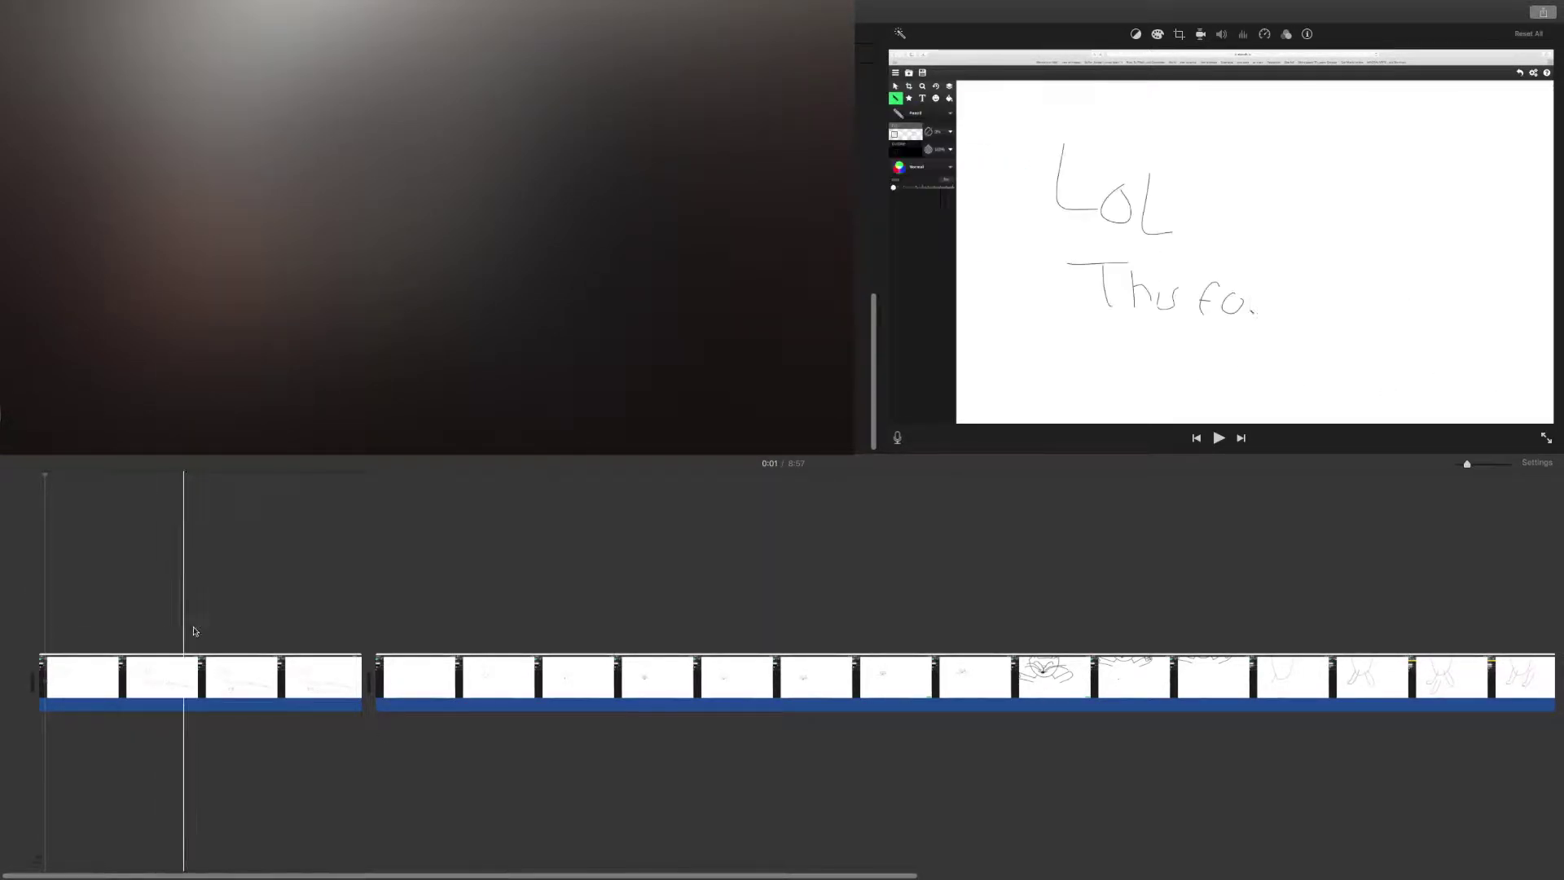
pyautogui.rightClick(291, 674)
pyautogui.click(271, 684)
pyautogui.click(285, 680)
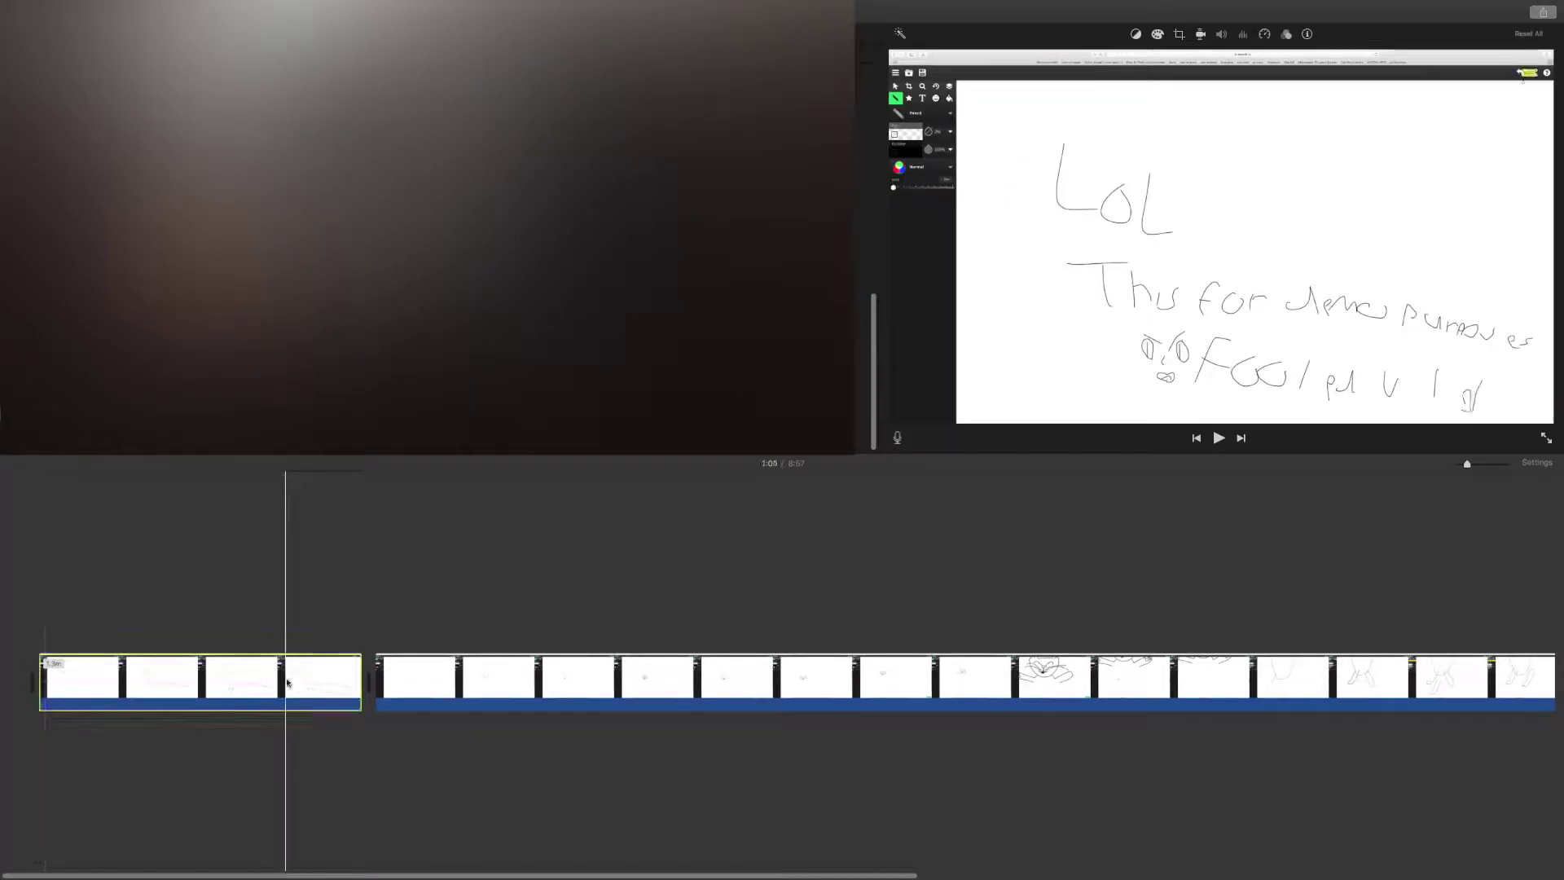
pyautogui.rightClick(289, 674)
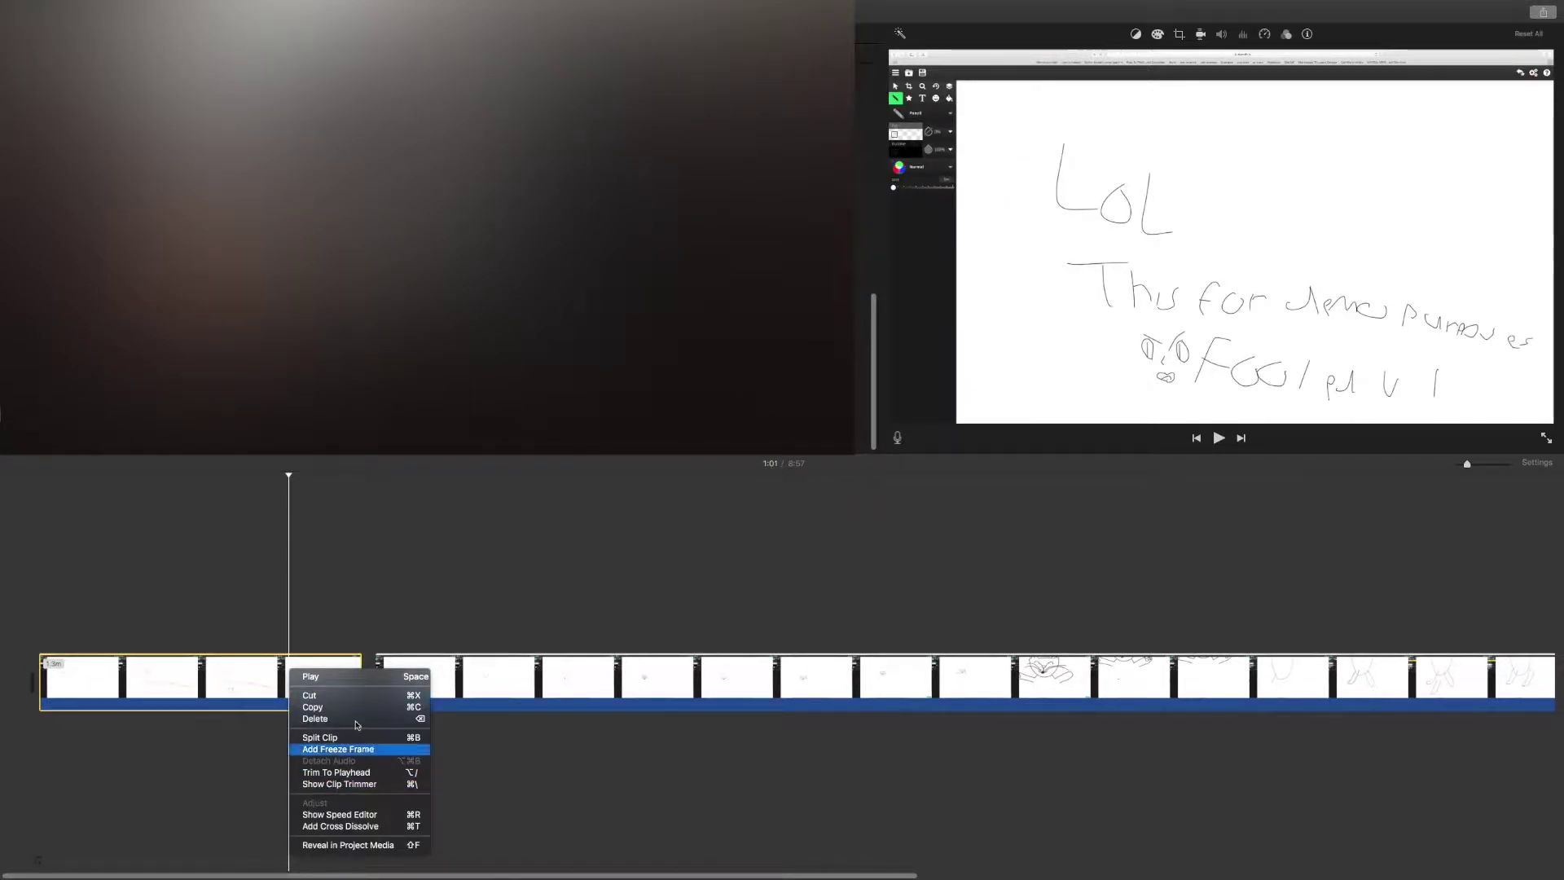
pyautogui.click(268, 604)
pyautogui.click(234, 609)
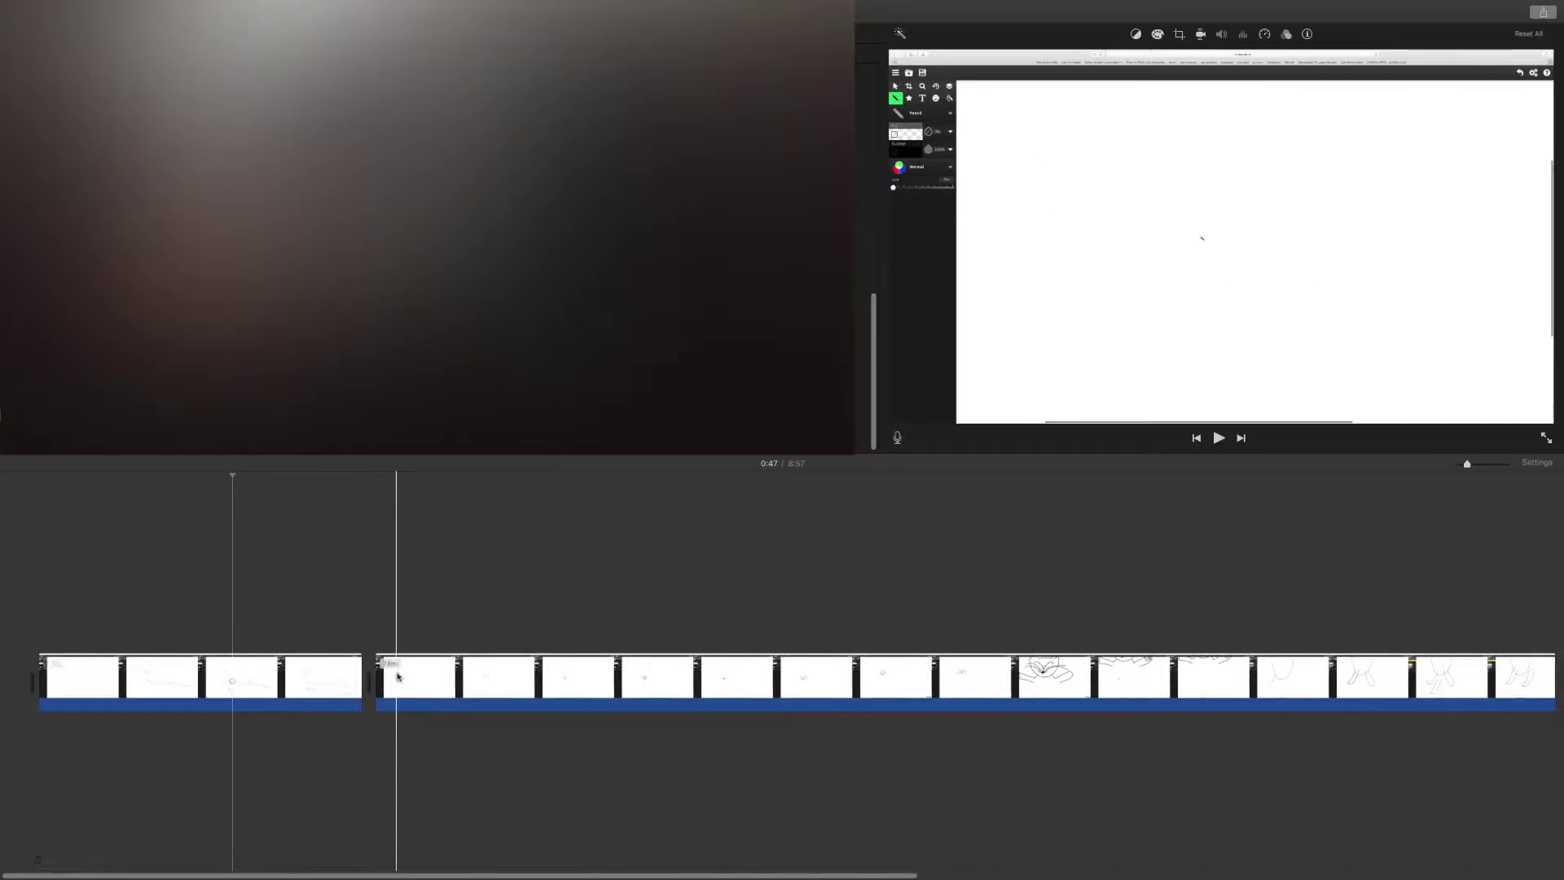
pyautogui.rightClick(338, 668)
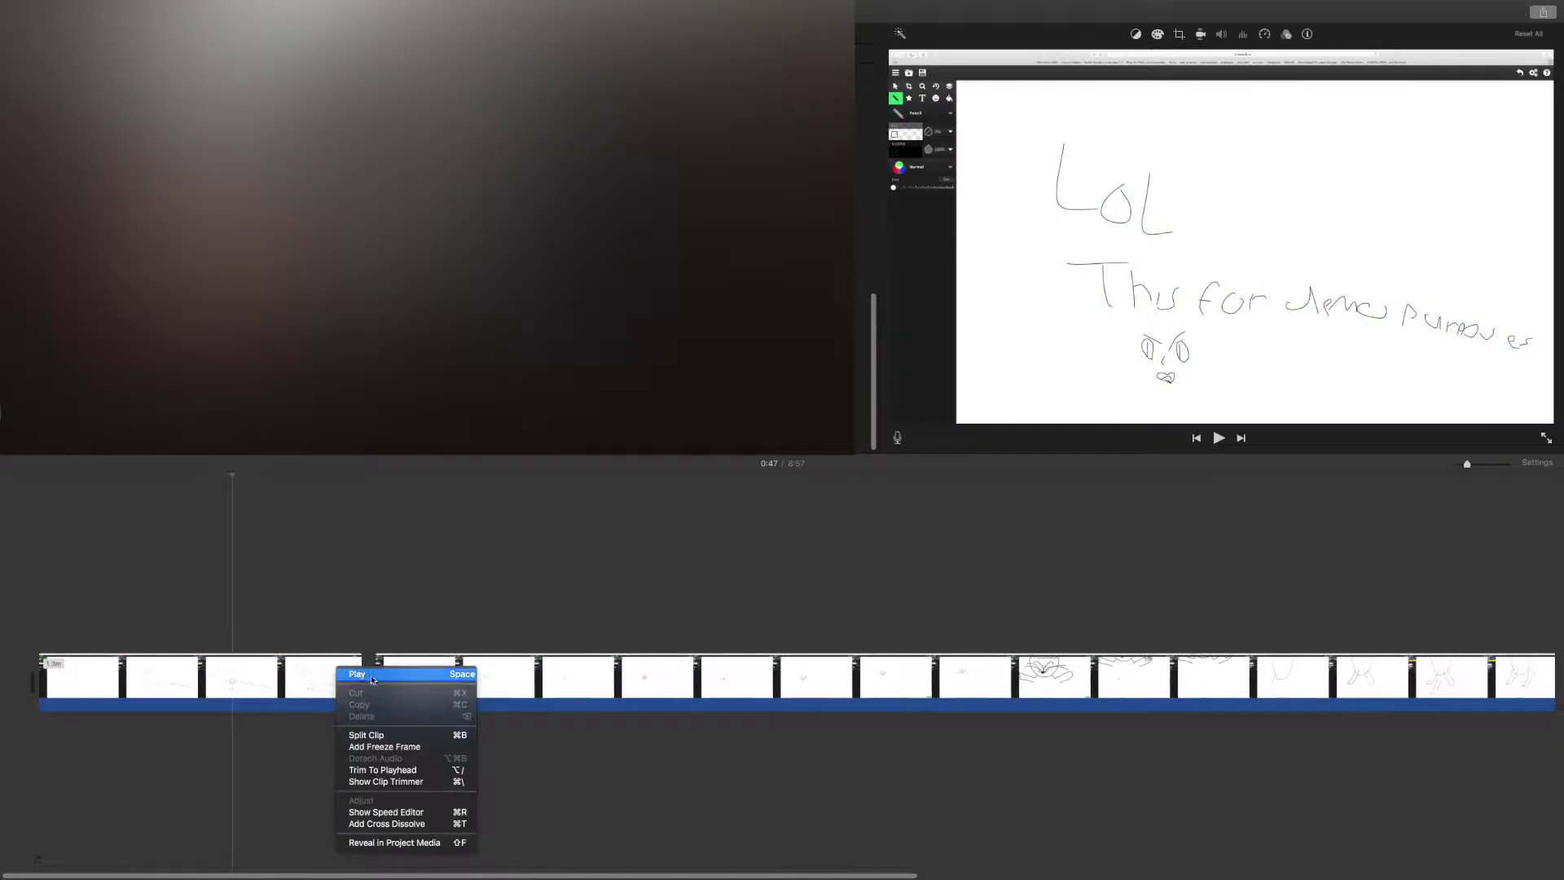
pyautogui.click(389, 736)
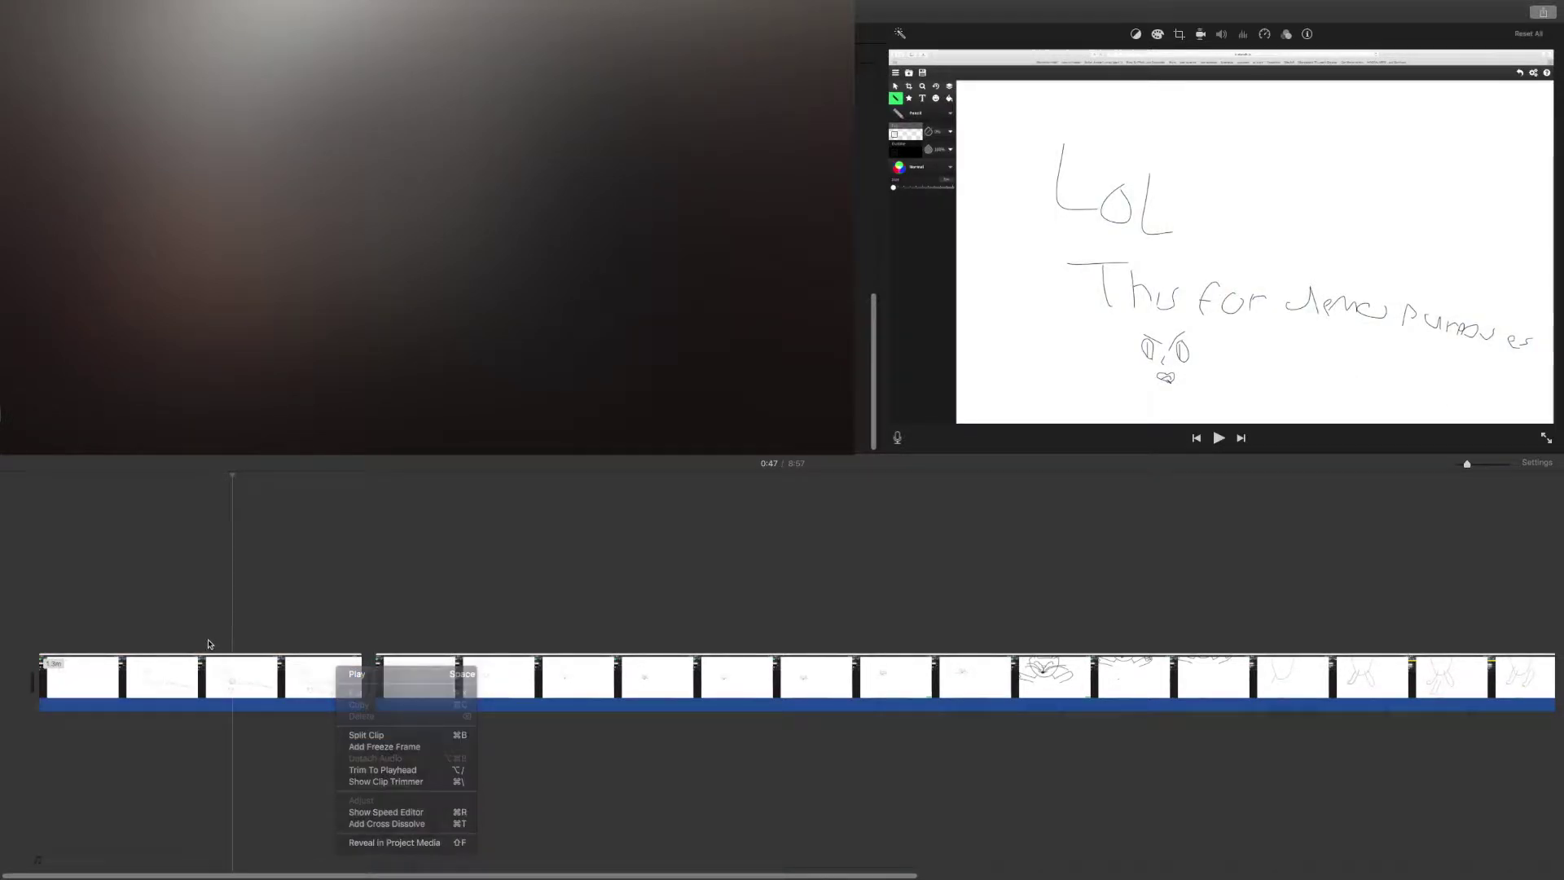
pyautogui.hscroll(15, 735, 493)
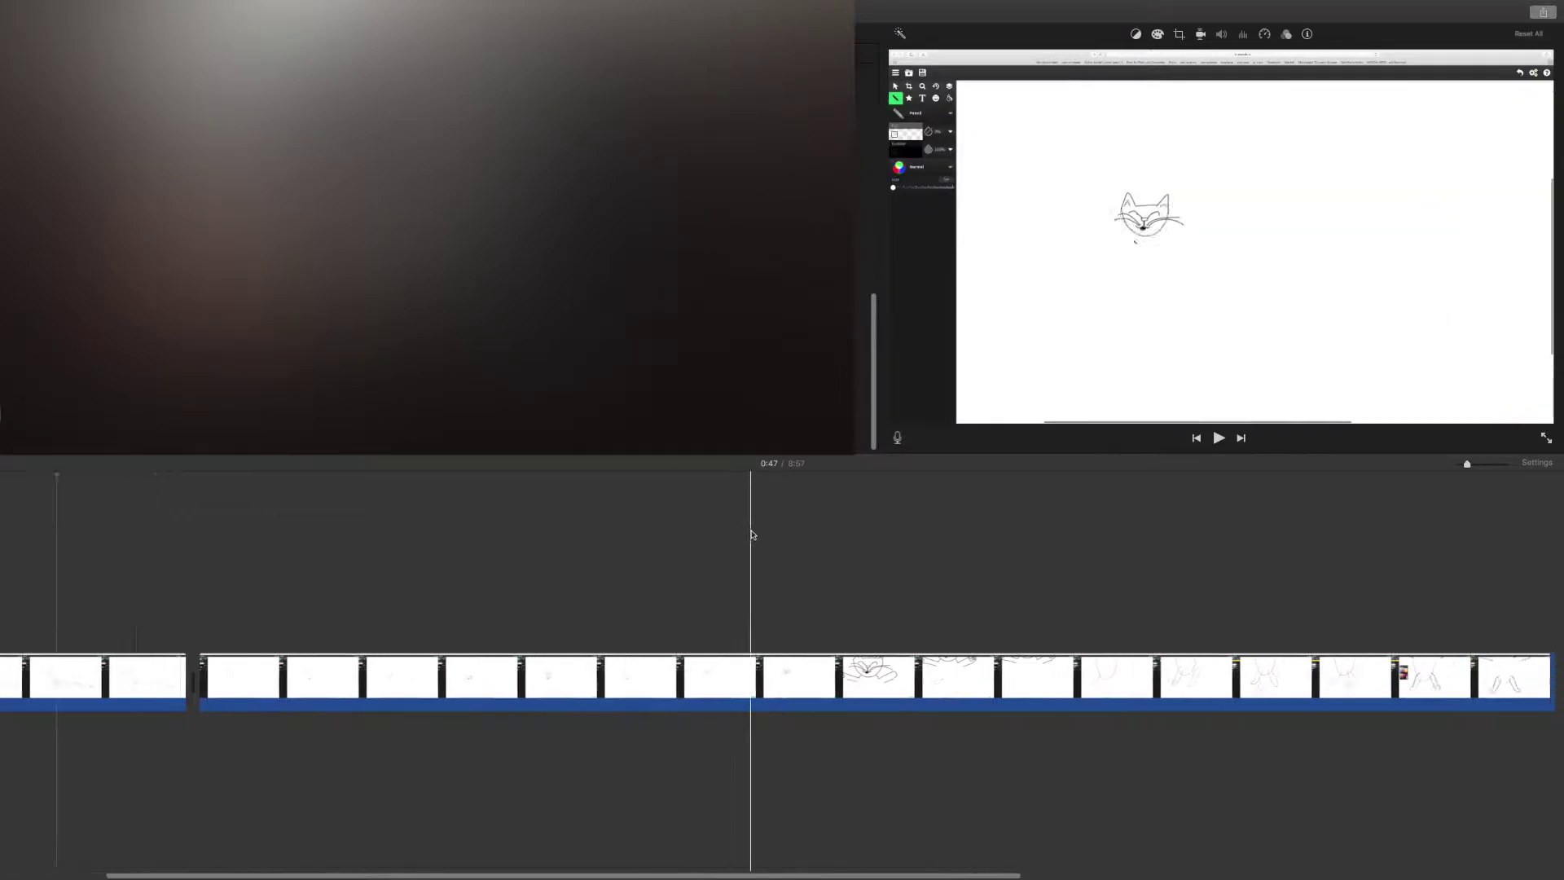
pyautogui.hscroll(-15, 735, 494)
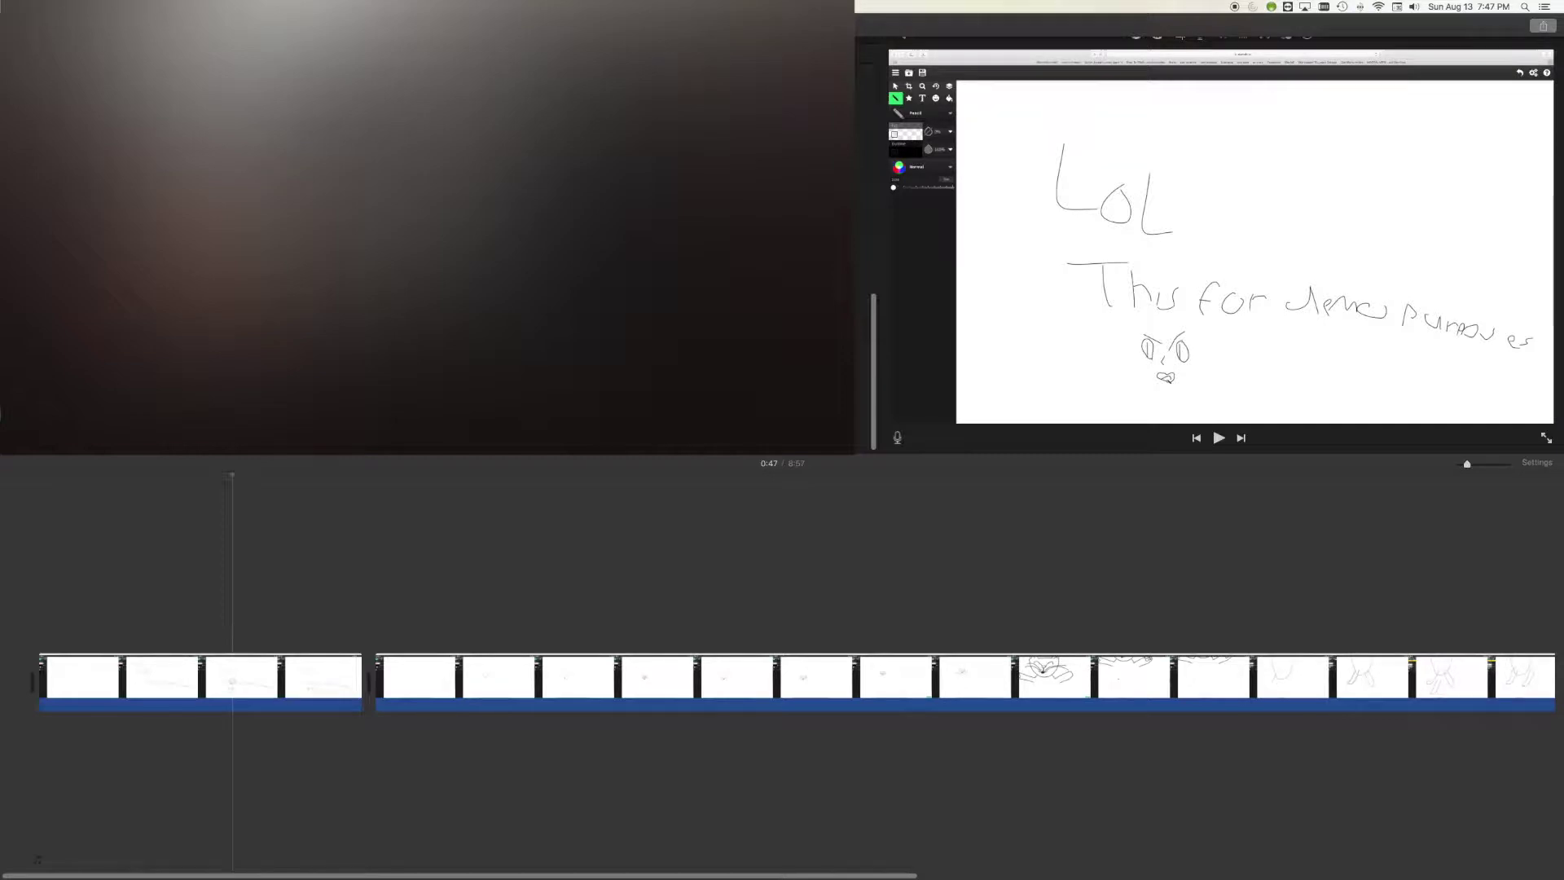
# Undo the deletion of the middle section and both clip splits
pyautogui.press('super+z')
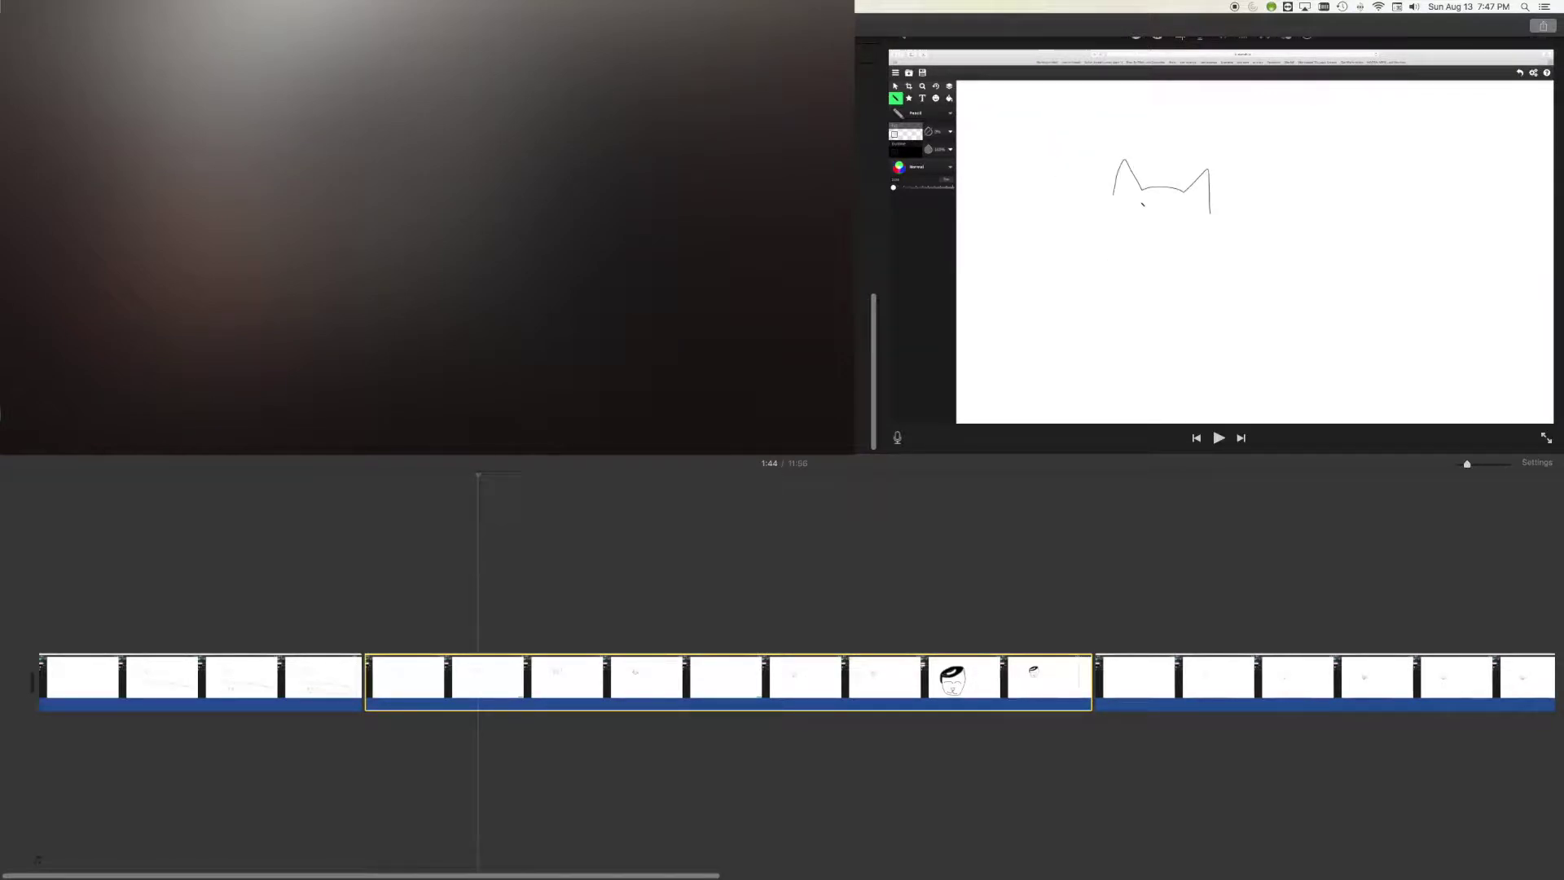
pyautogui.hscroll(10, 887, 692)
pyautogui.hscroll(3, 834, 617)
pyautogui.hscroll(-12, 860, 577)
pyautogui.hscroll(2, 833, 582)
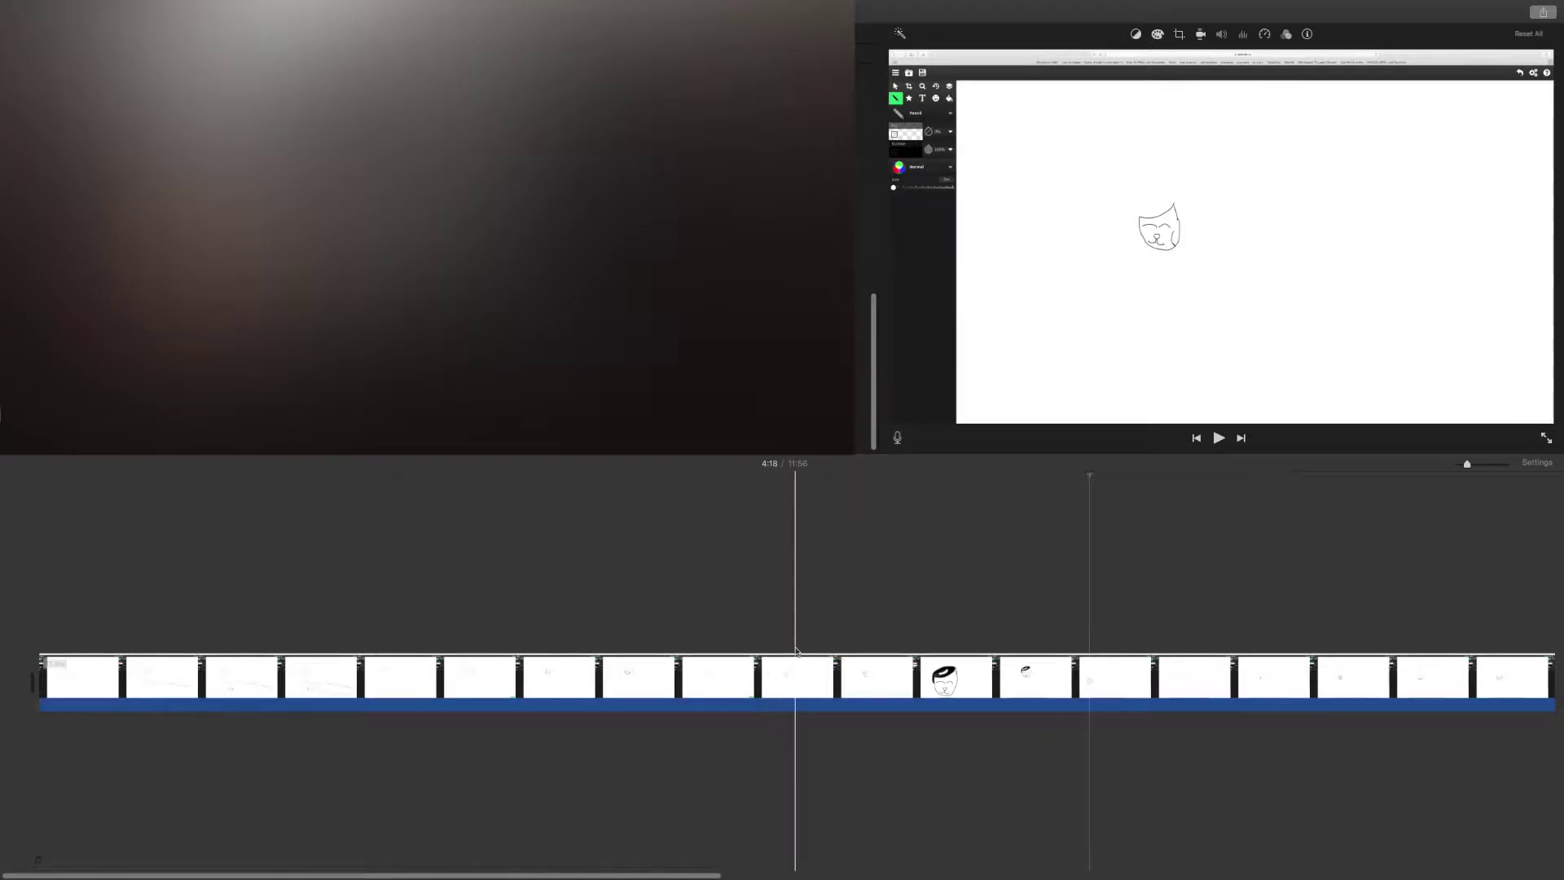
pyautogui.hscroll(10, 908, 644)
pyautogui.hscroll(-10, 909, 643)
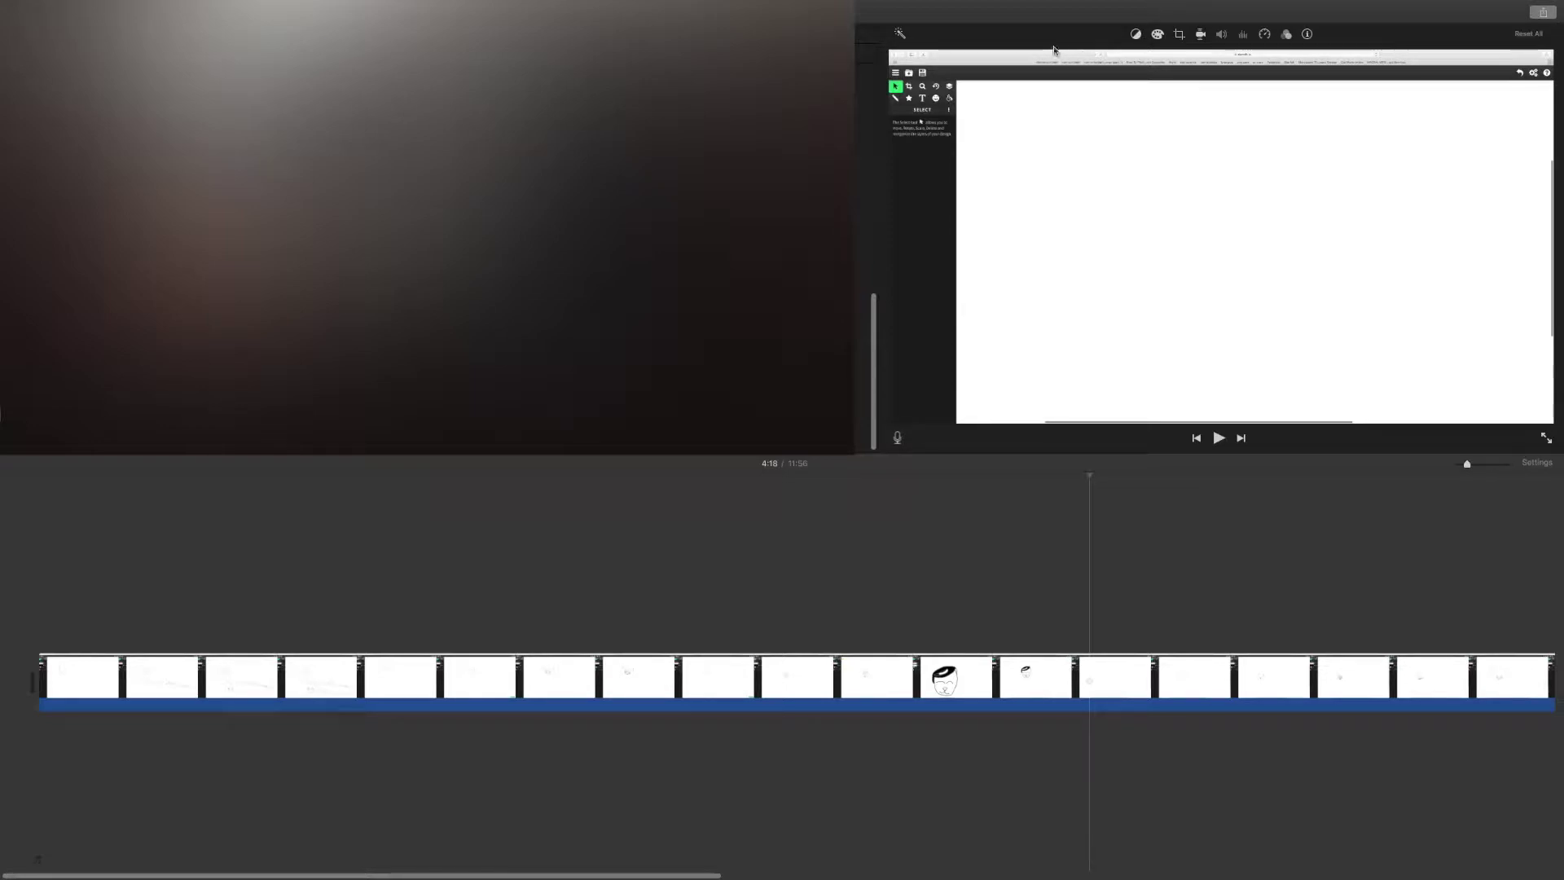
# Try Match Color on the clip and the highlights adjustment in color correction
pyautogui.click(1136, 35)
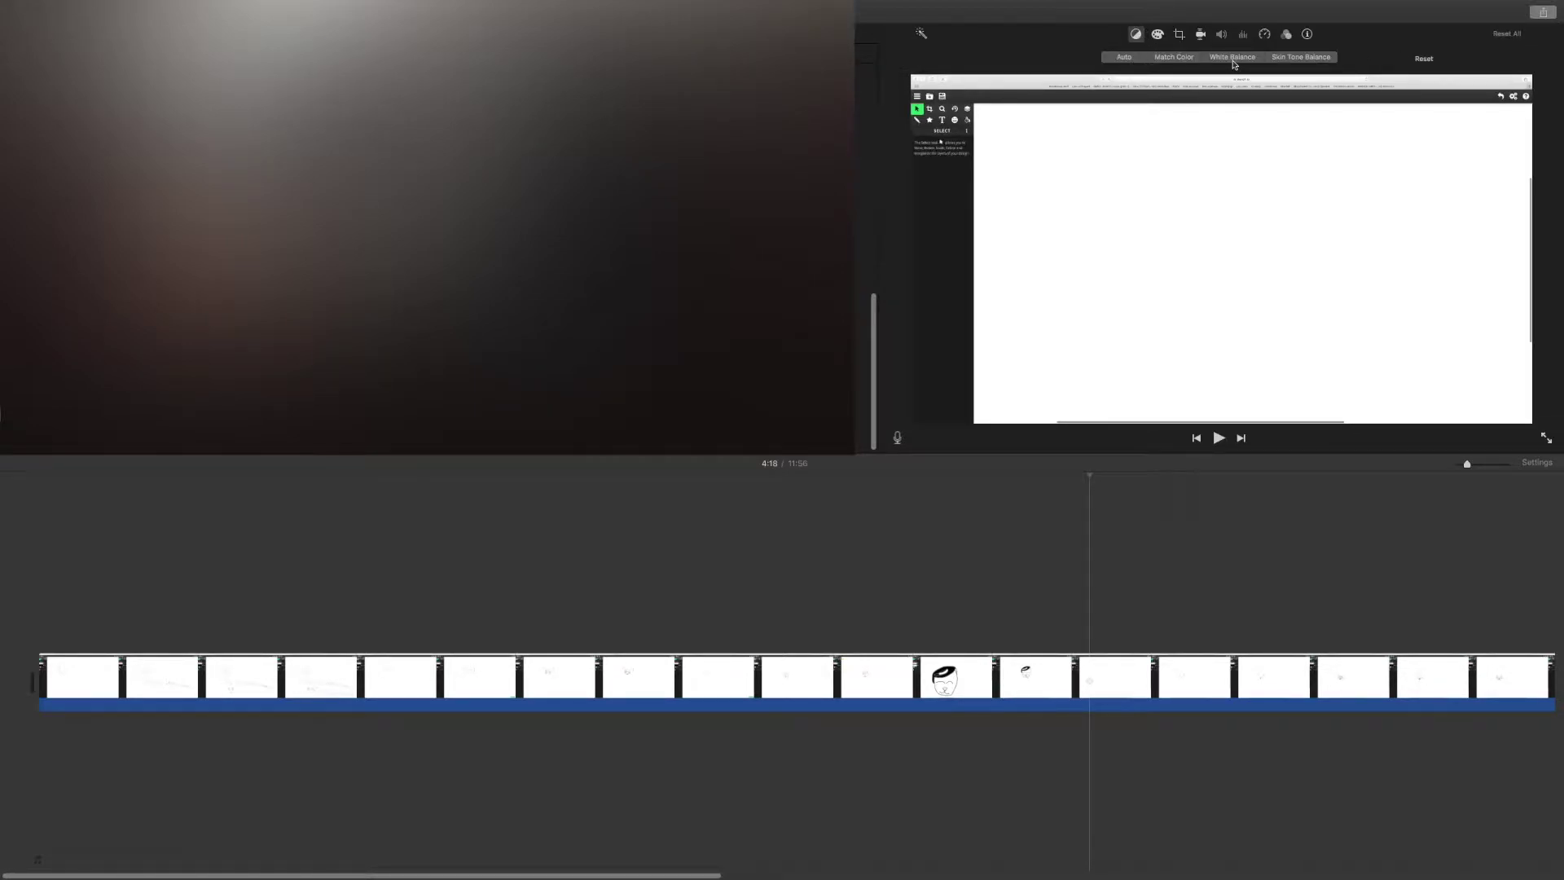
pyautogui.click(1180, 57)
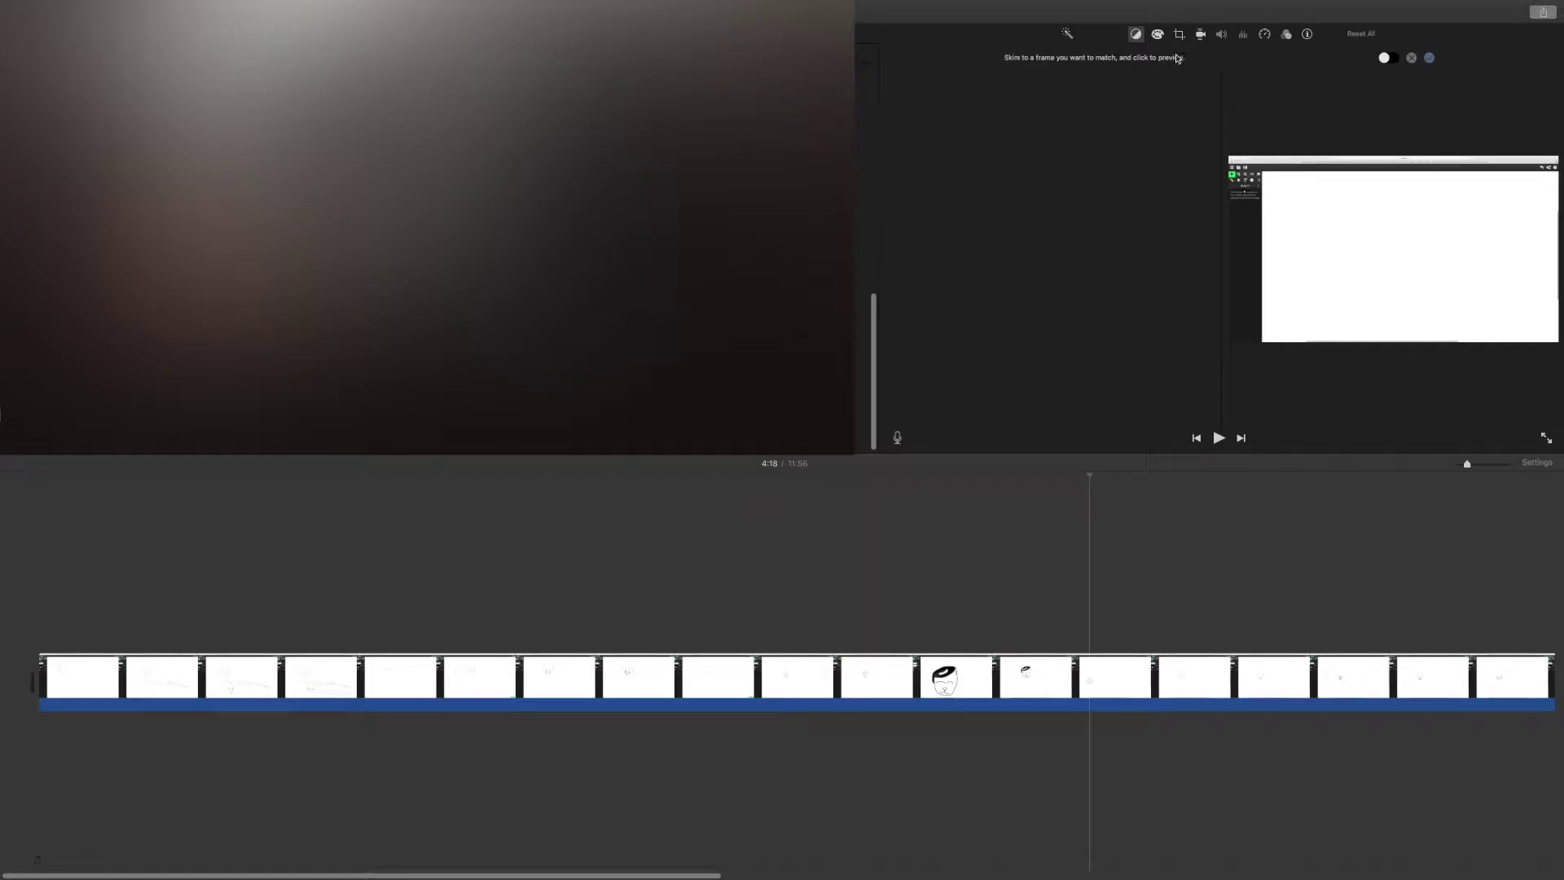
pyautogui.click(1412, 59)
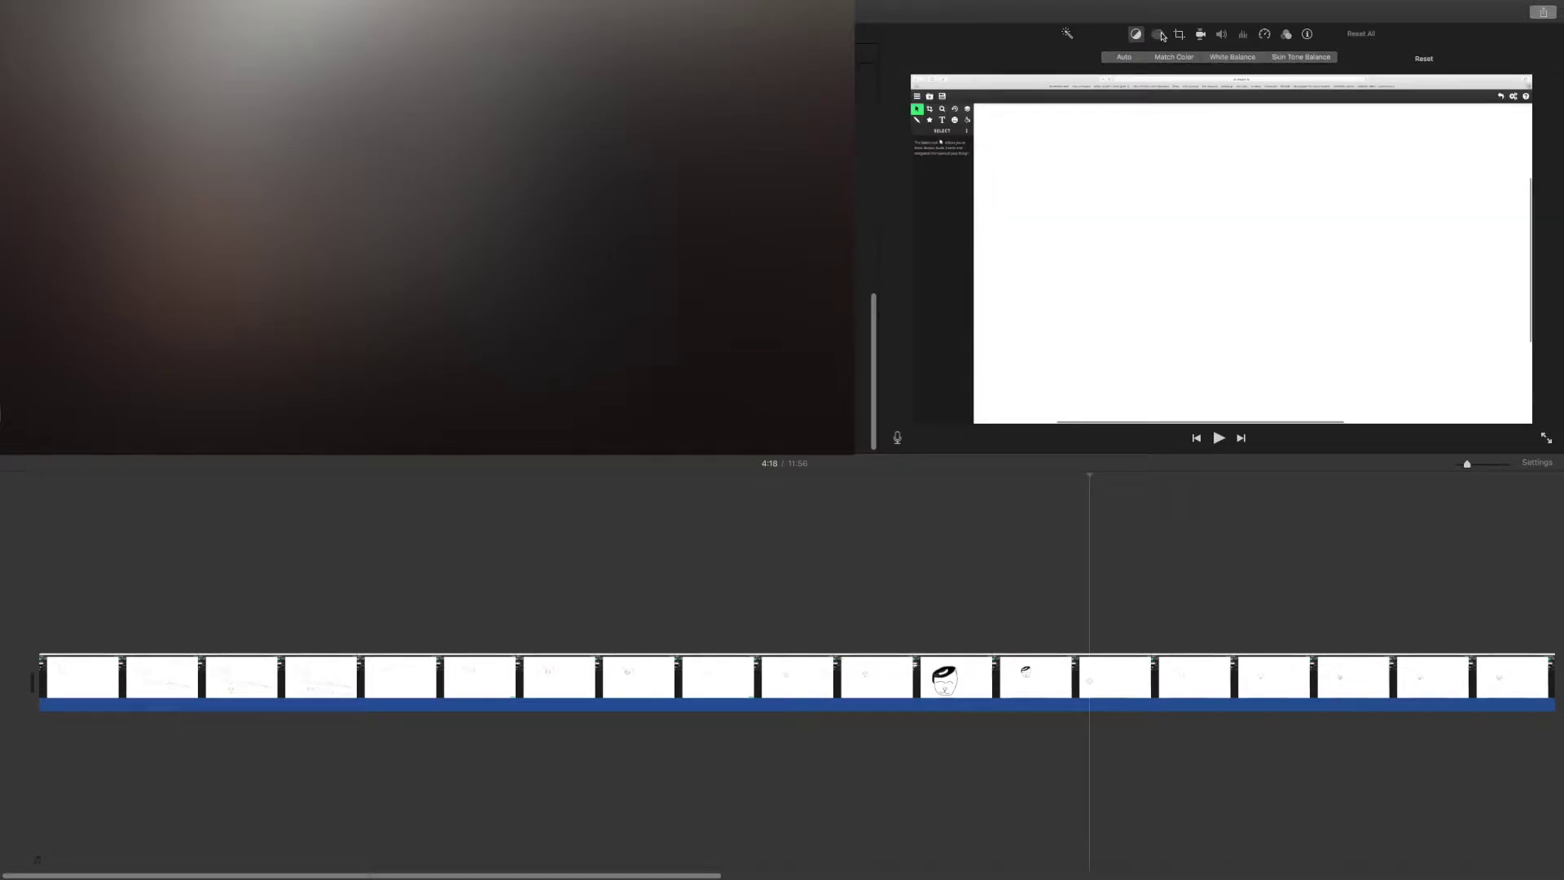
pyautogui.click(1159, 35)
pyautogui.moveTo(1228, 58)
pyautogui.mouseDown()
pyautogui.moveTo(1259, 58)
pyautogui.moveTo(1214, 58)
pyautogui.moveTo(1236, 59)
pyautogui.mouseUp()
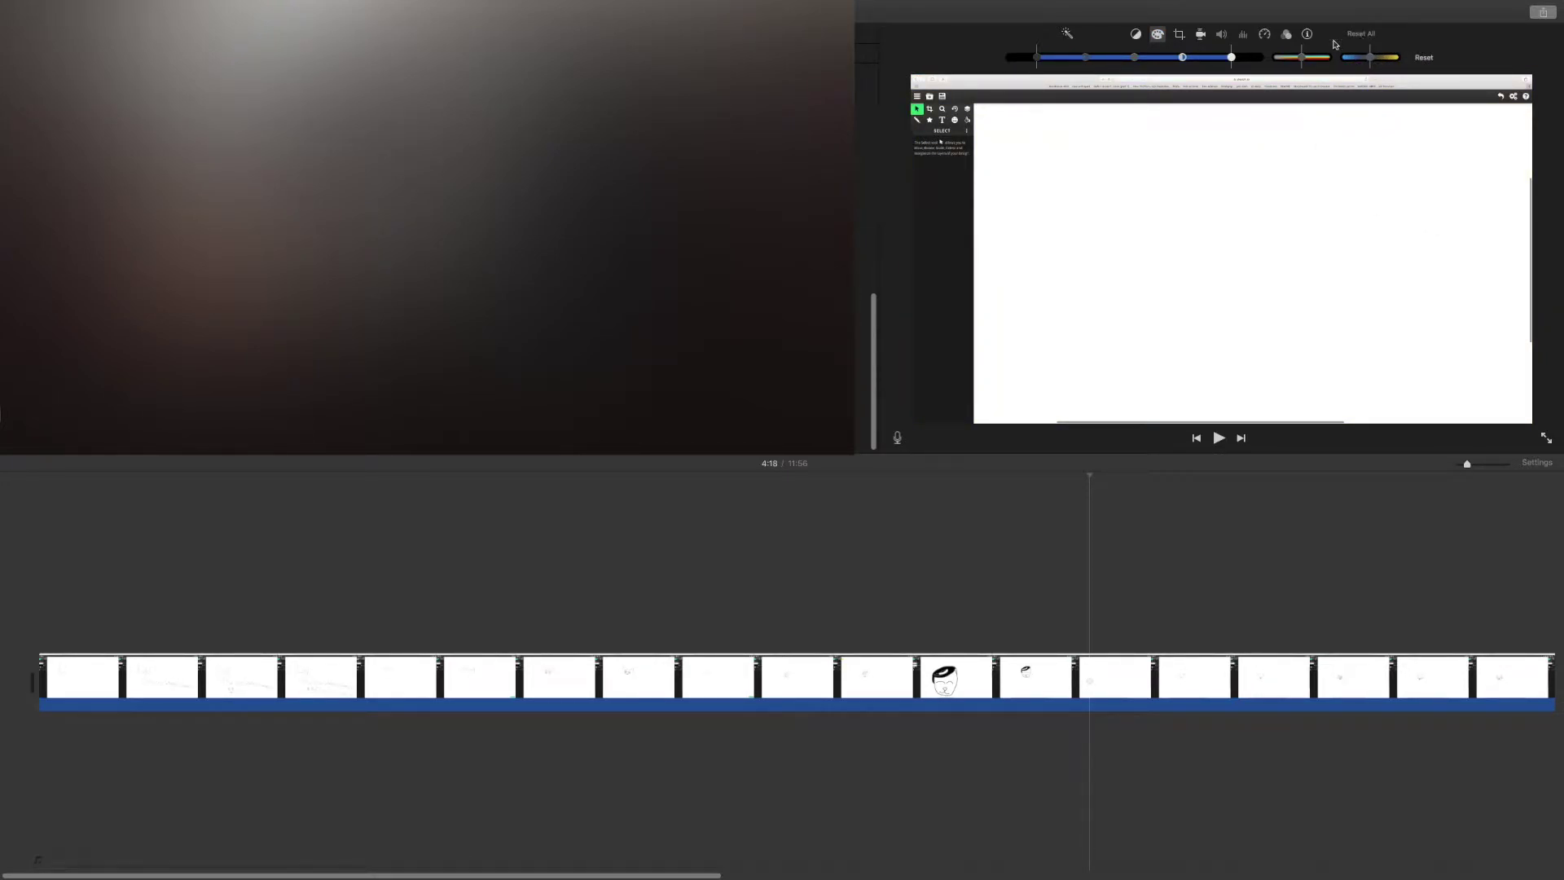
# Set the clip's crop style to Fit and rotate the picture by 180 degrees
pyautogui.click(1181, 34)
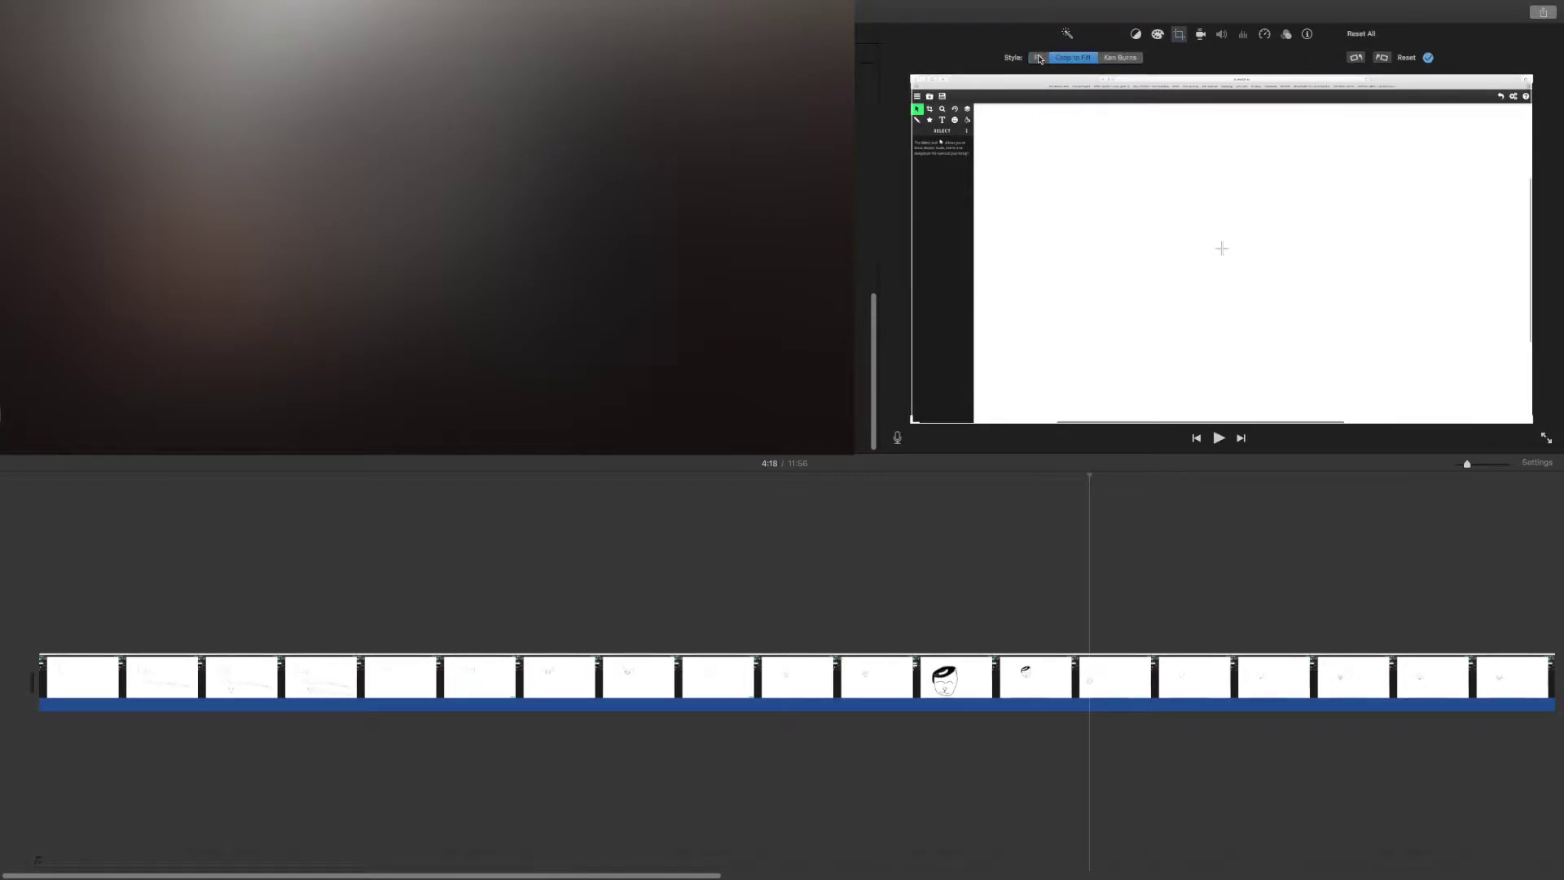
pyautogui.click(1379, 59)
pyautogui.click(1379, 59)
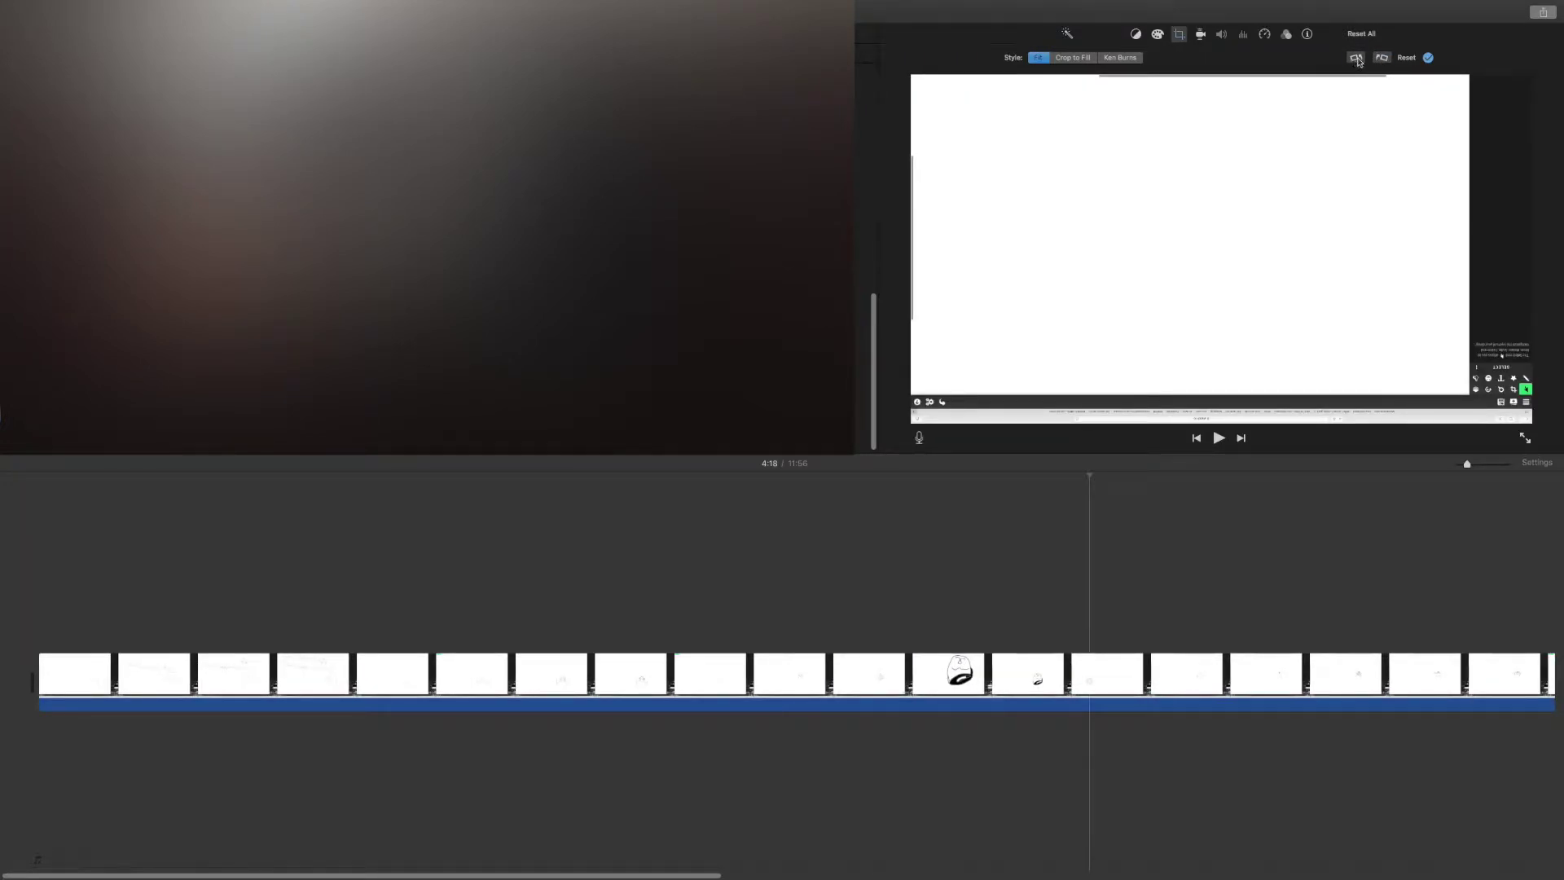
# Rotate the clip's picture by another 180 degrees to turn it upright, and show the stabilization settings
pyautogui.click(1356, 57)
pyautogui.click(1357, 58)
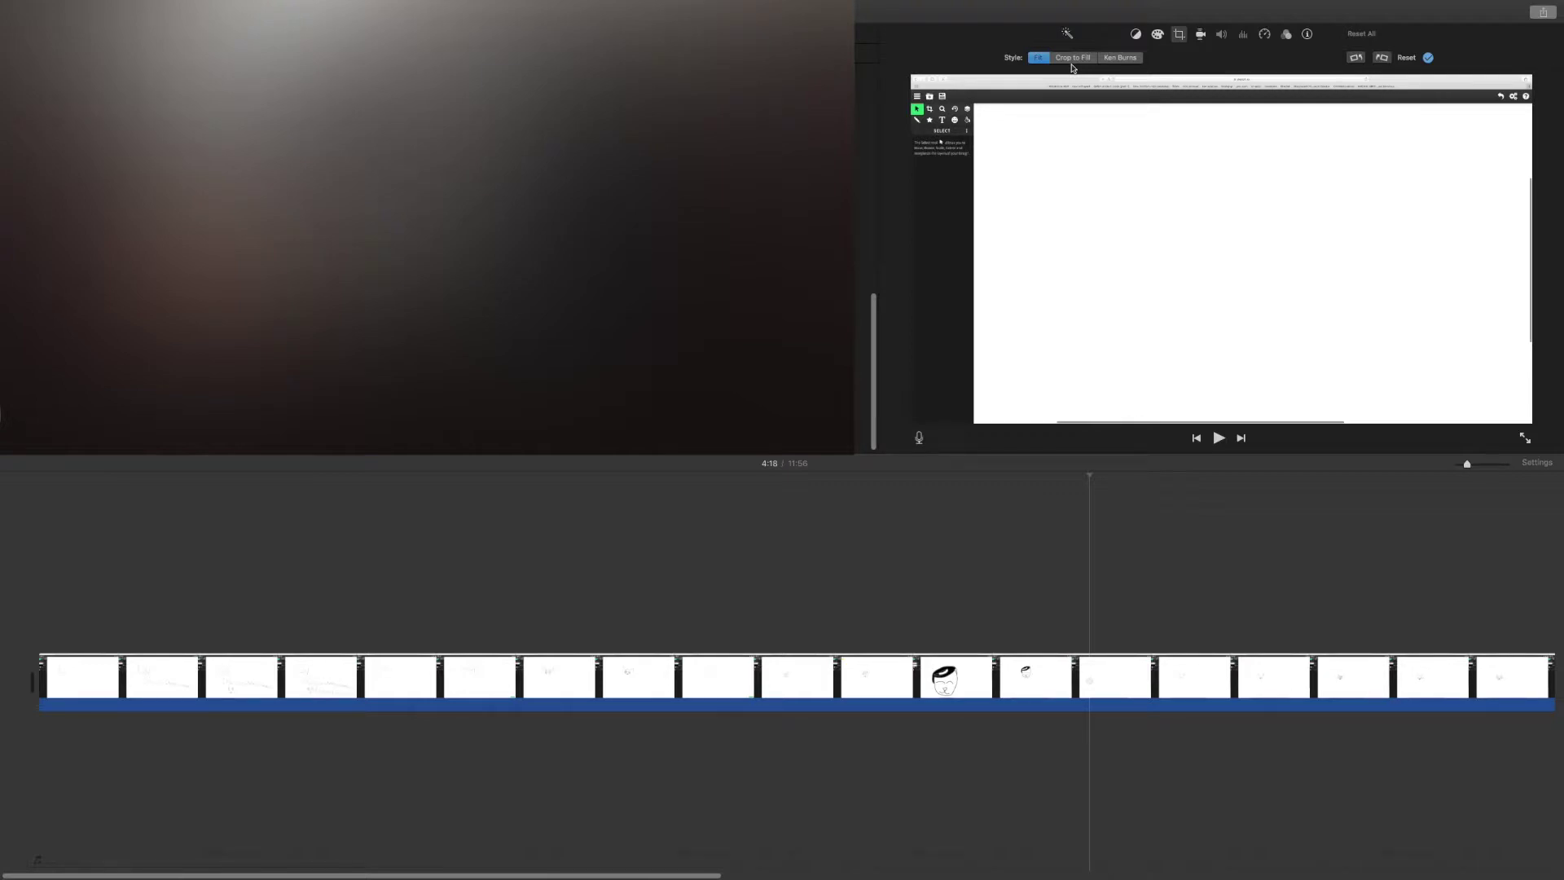
pyautogui.click(1201, 35)
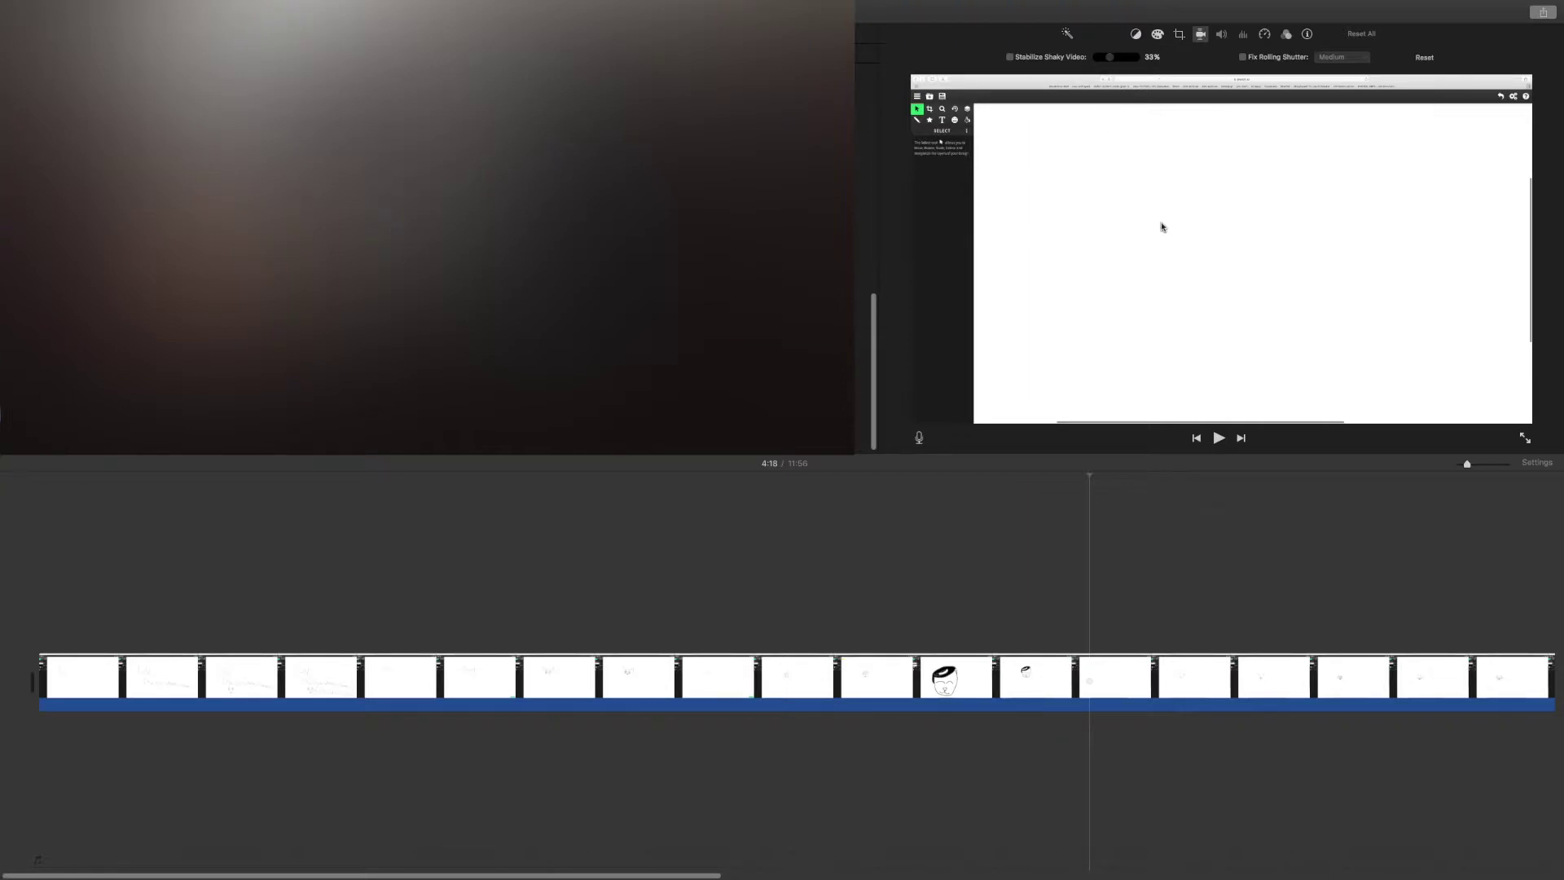
# Review the clip's speed options and try the Slow speed on the whole clip
pyautogui.click(1263, 39)
pyautogui.click(914, 703)
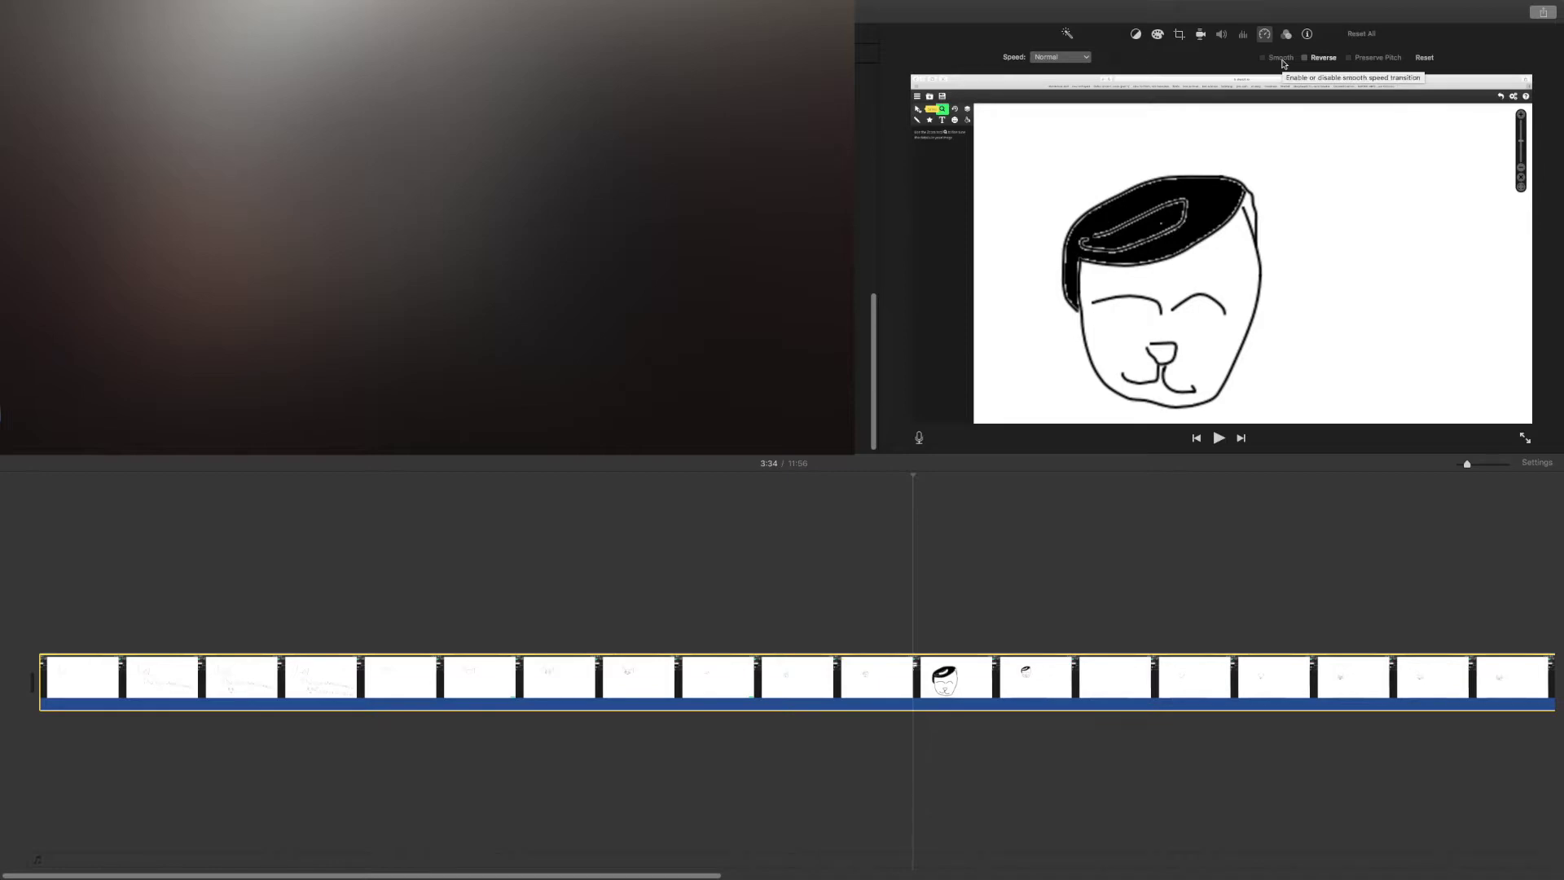
pyautogui.click(1085, 57)
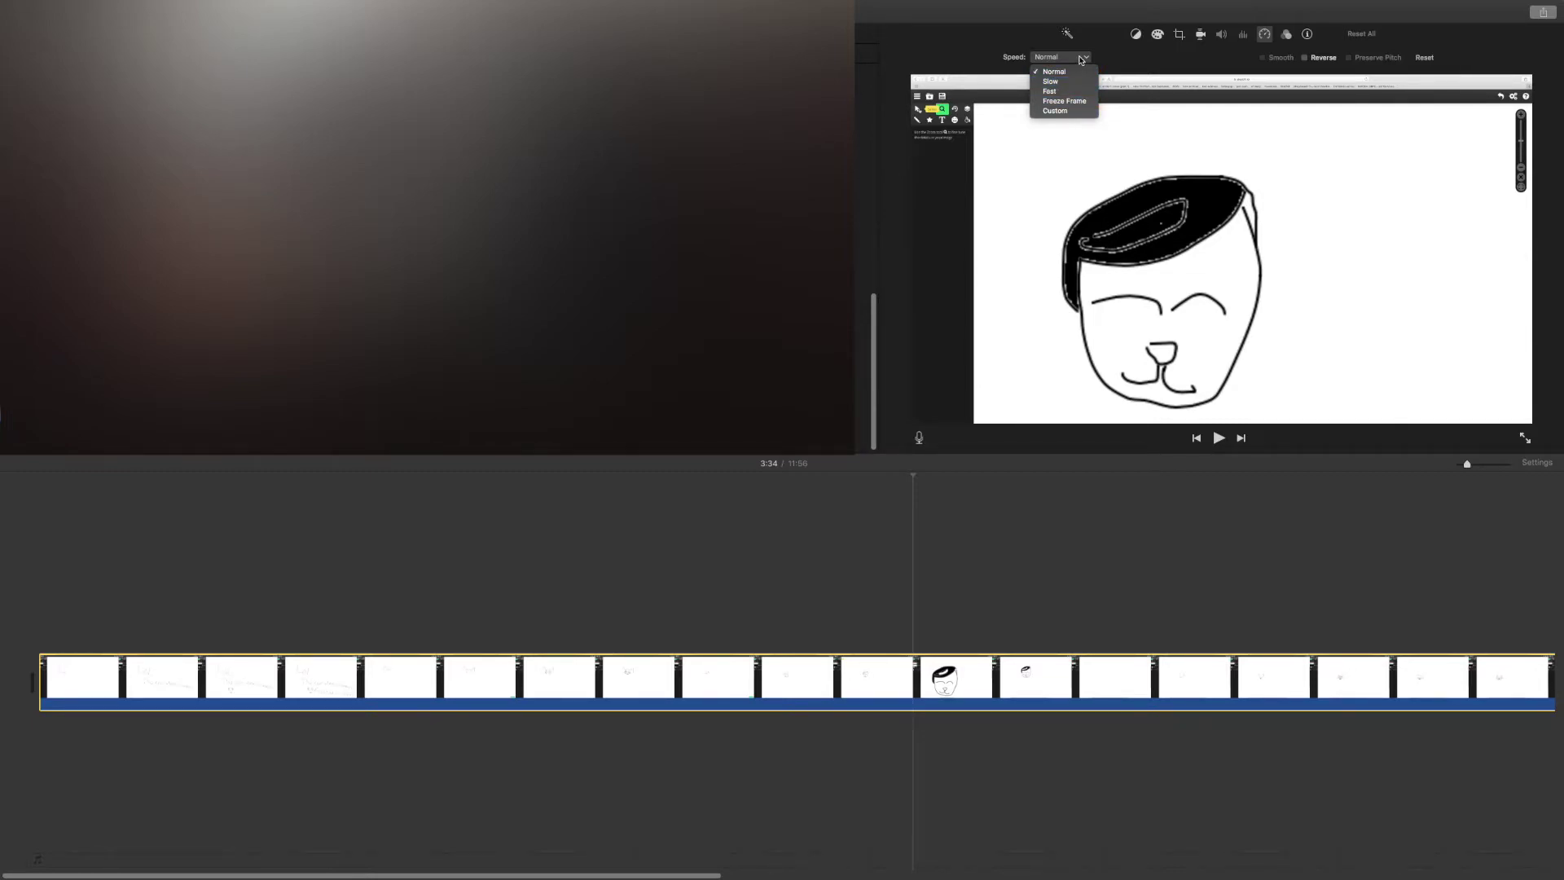
pyautogui.click(1080, 60)
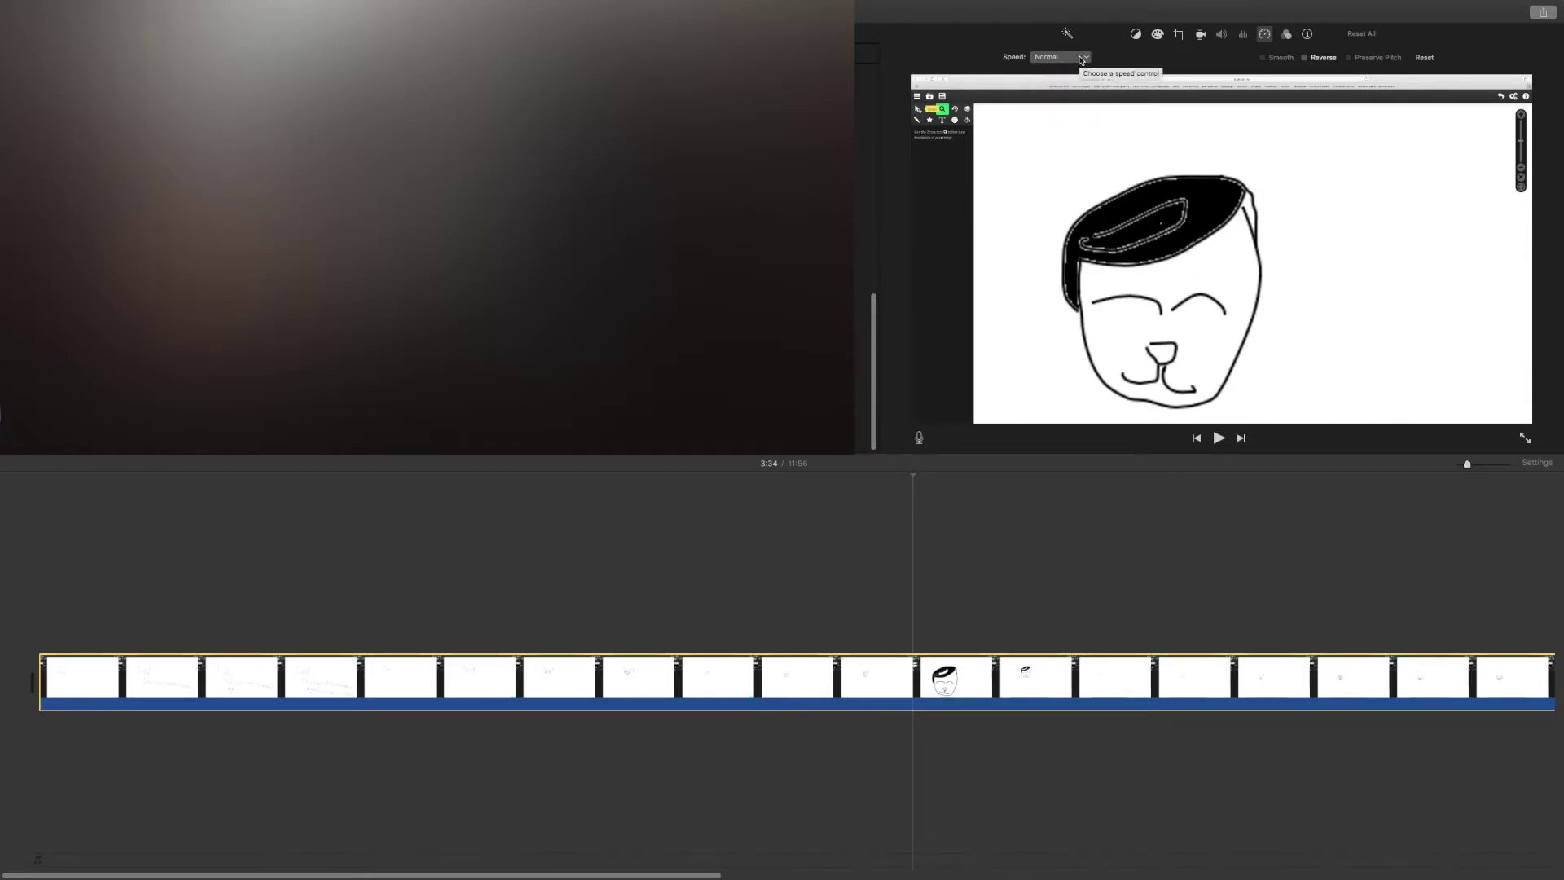
pyautogui.click(1080, 59)
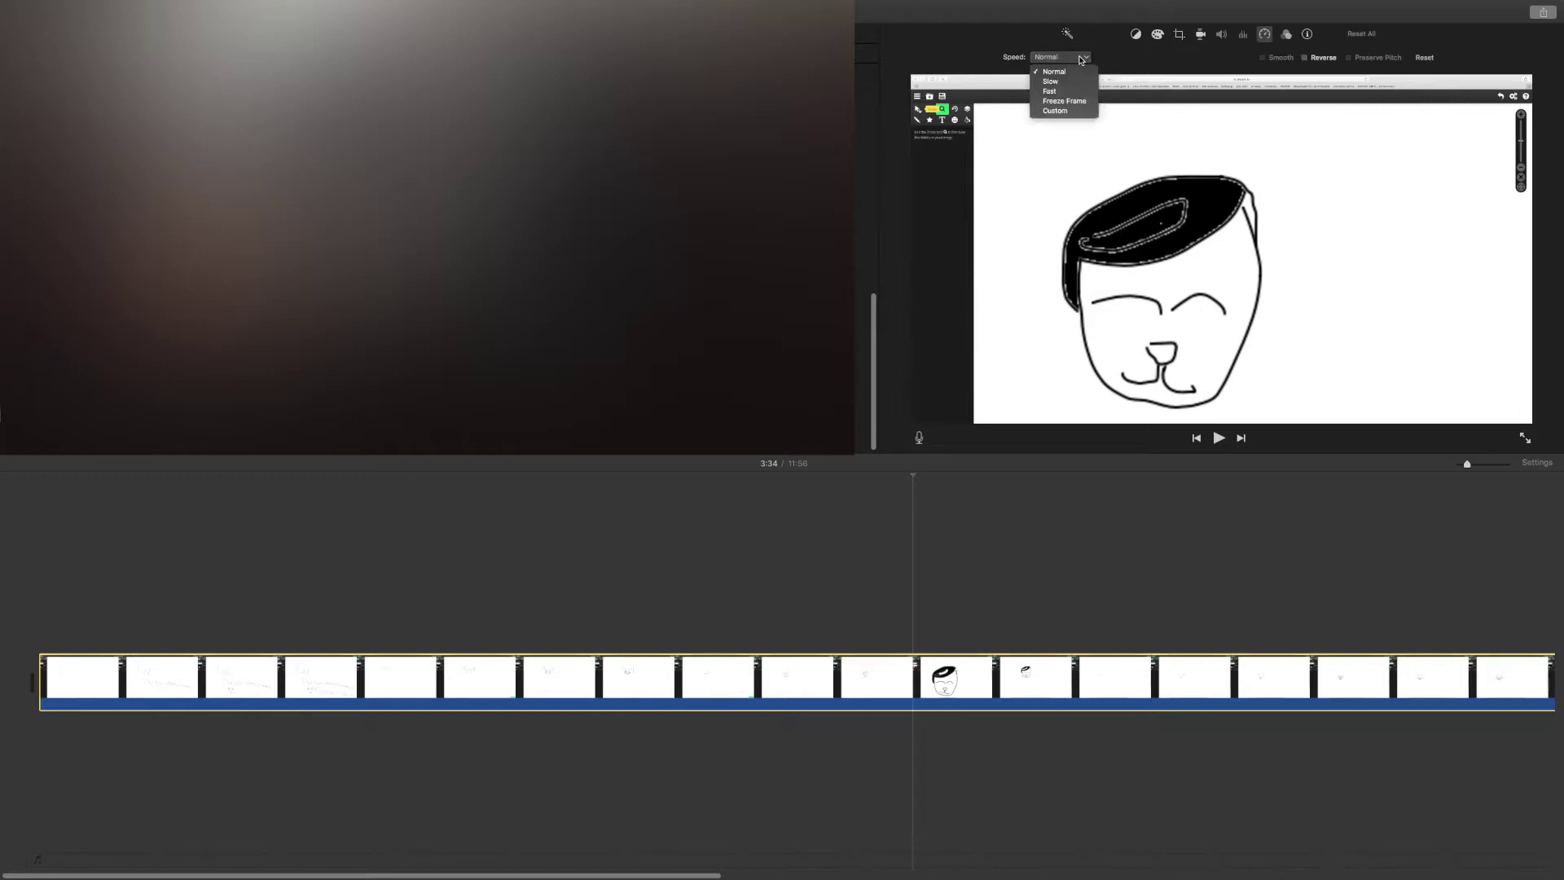
pyautogui.click(1080, 59)
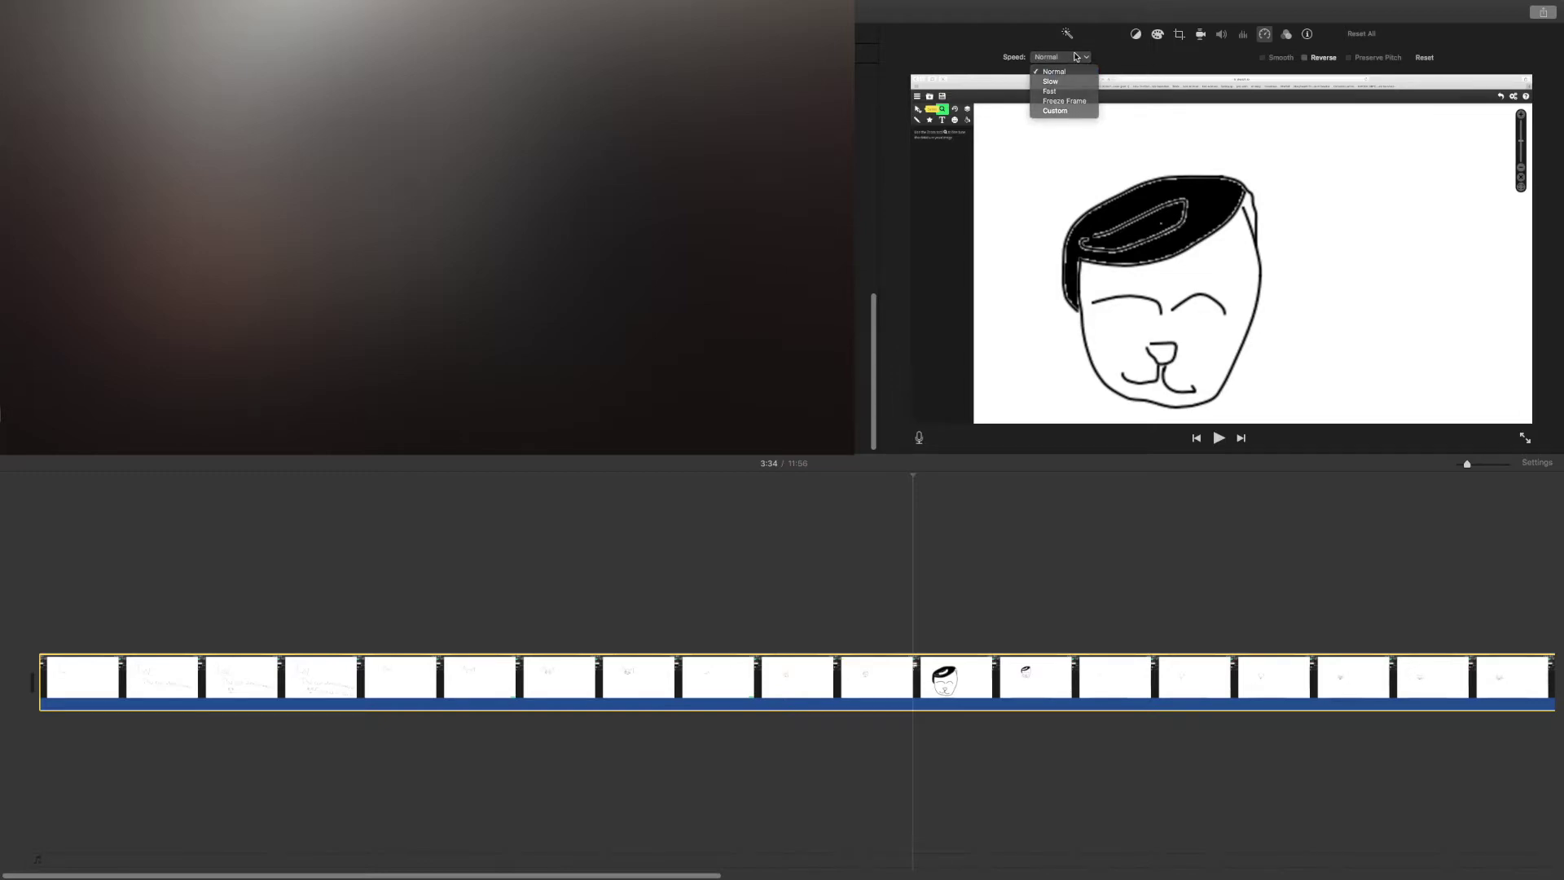
pyautogui.click(859, 692)
pyautogui.click(1067, 57)
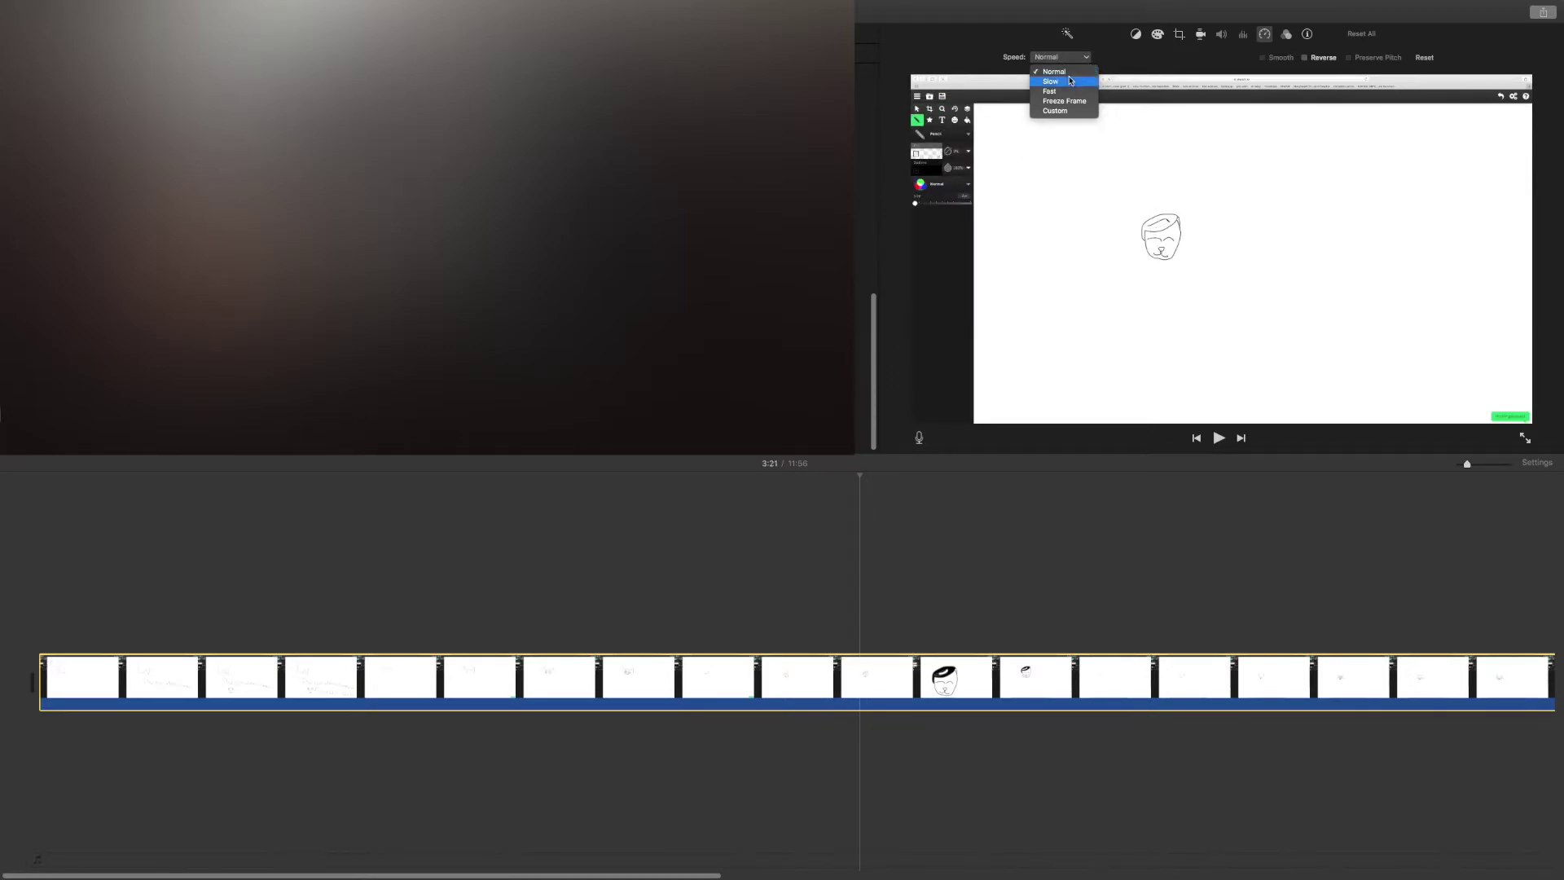
pyautogui.click(1070, 83)
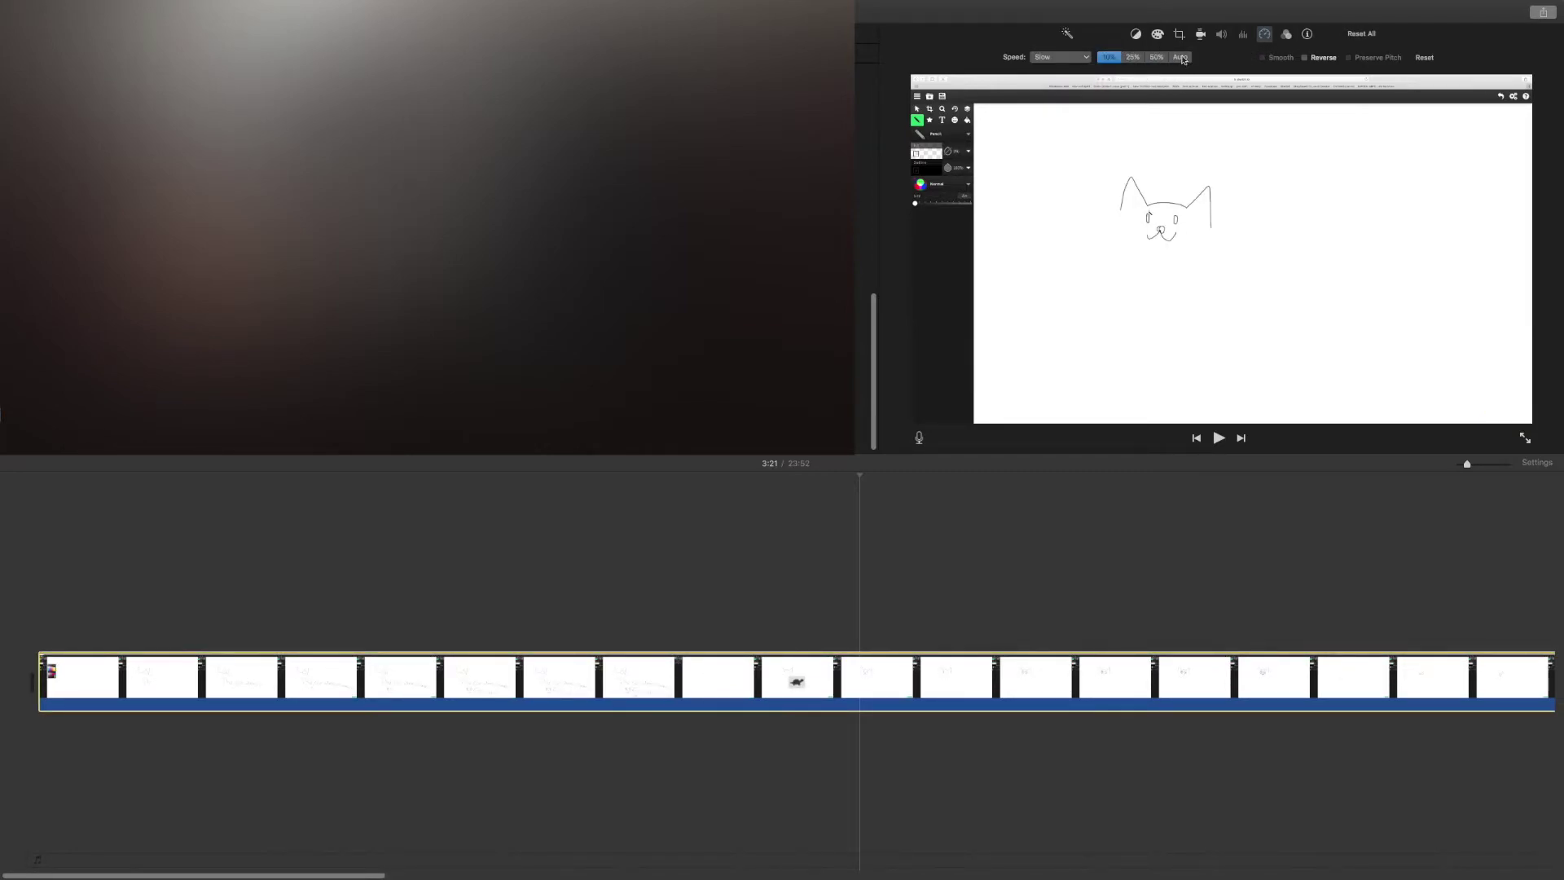
# Change the clip's speed to Fast at 20x and play the sped-up clip from its beginning
pyautogui.click(1084, 59)
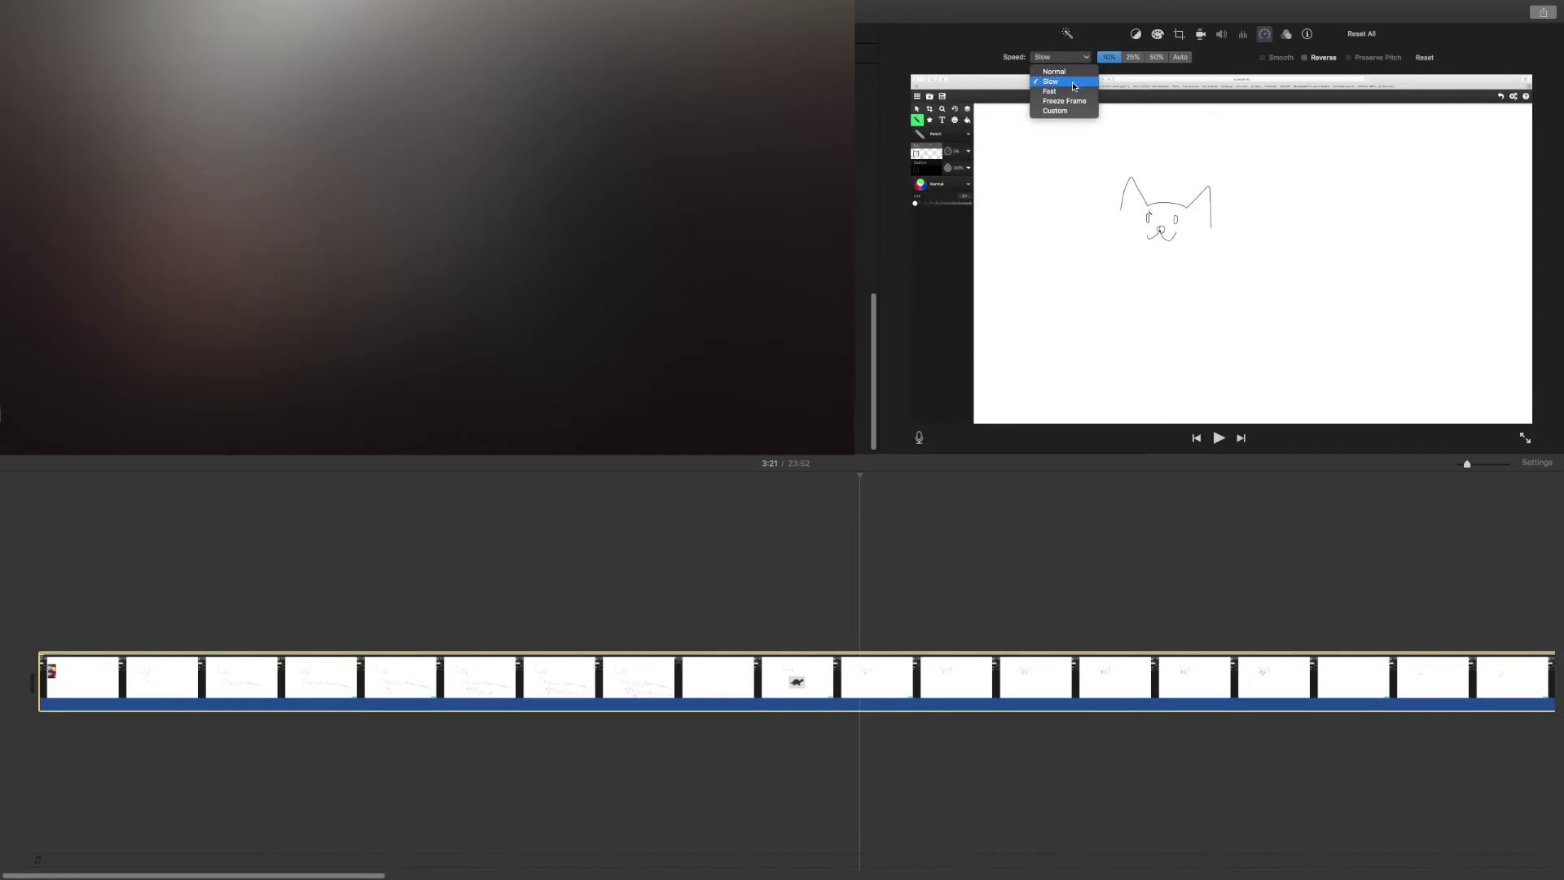
pyautogui.click(1072, 92)
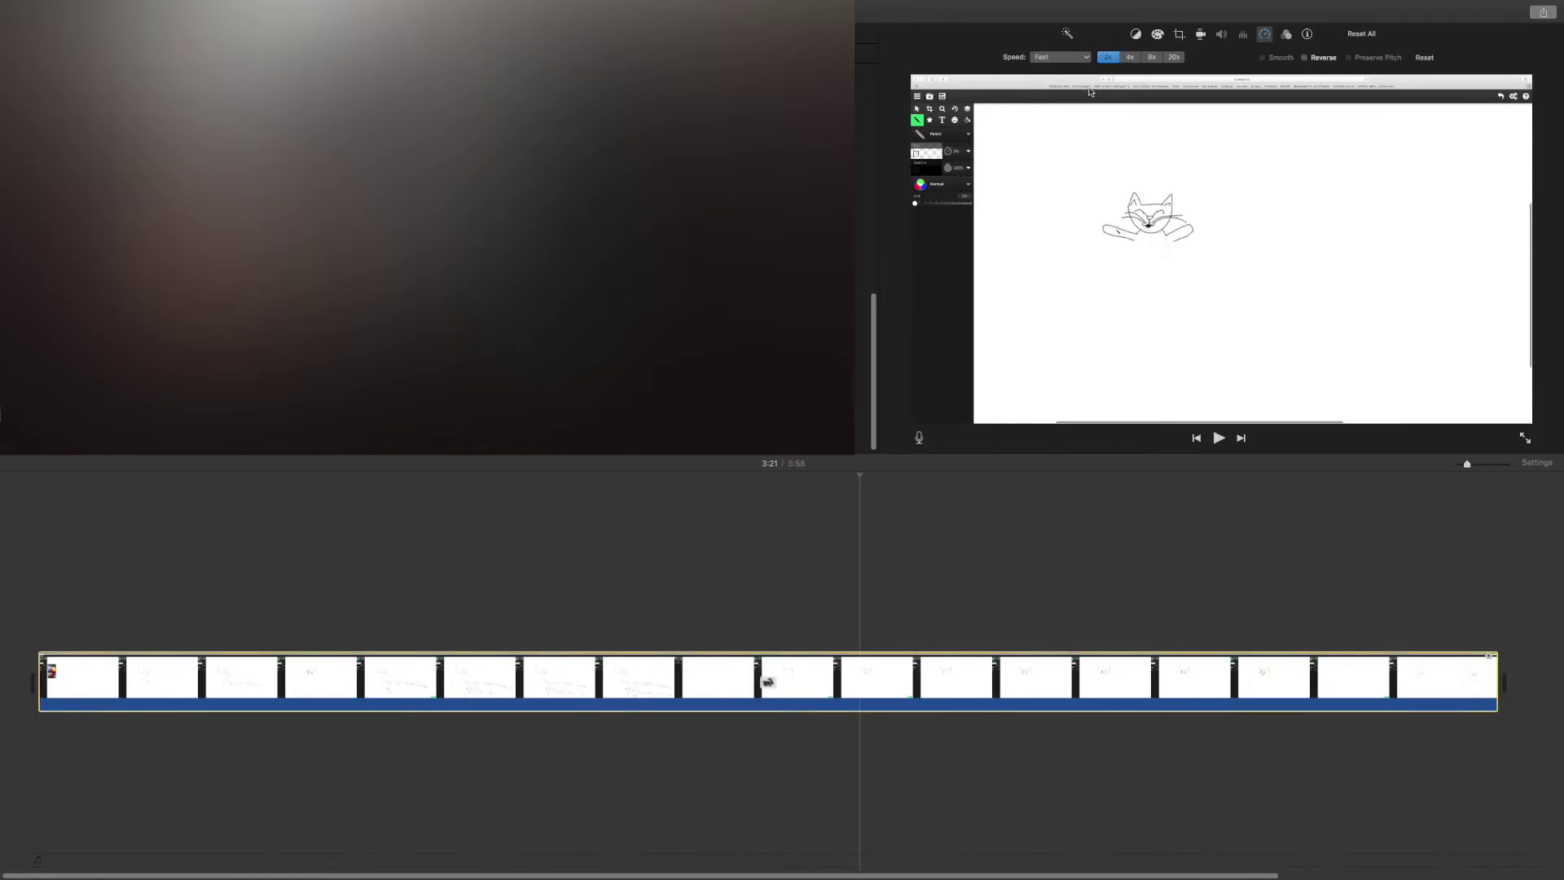
pyautogui.click(1176, 60)
pyautogui.click(582, 546)
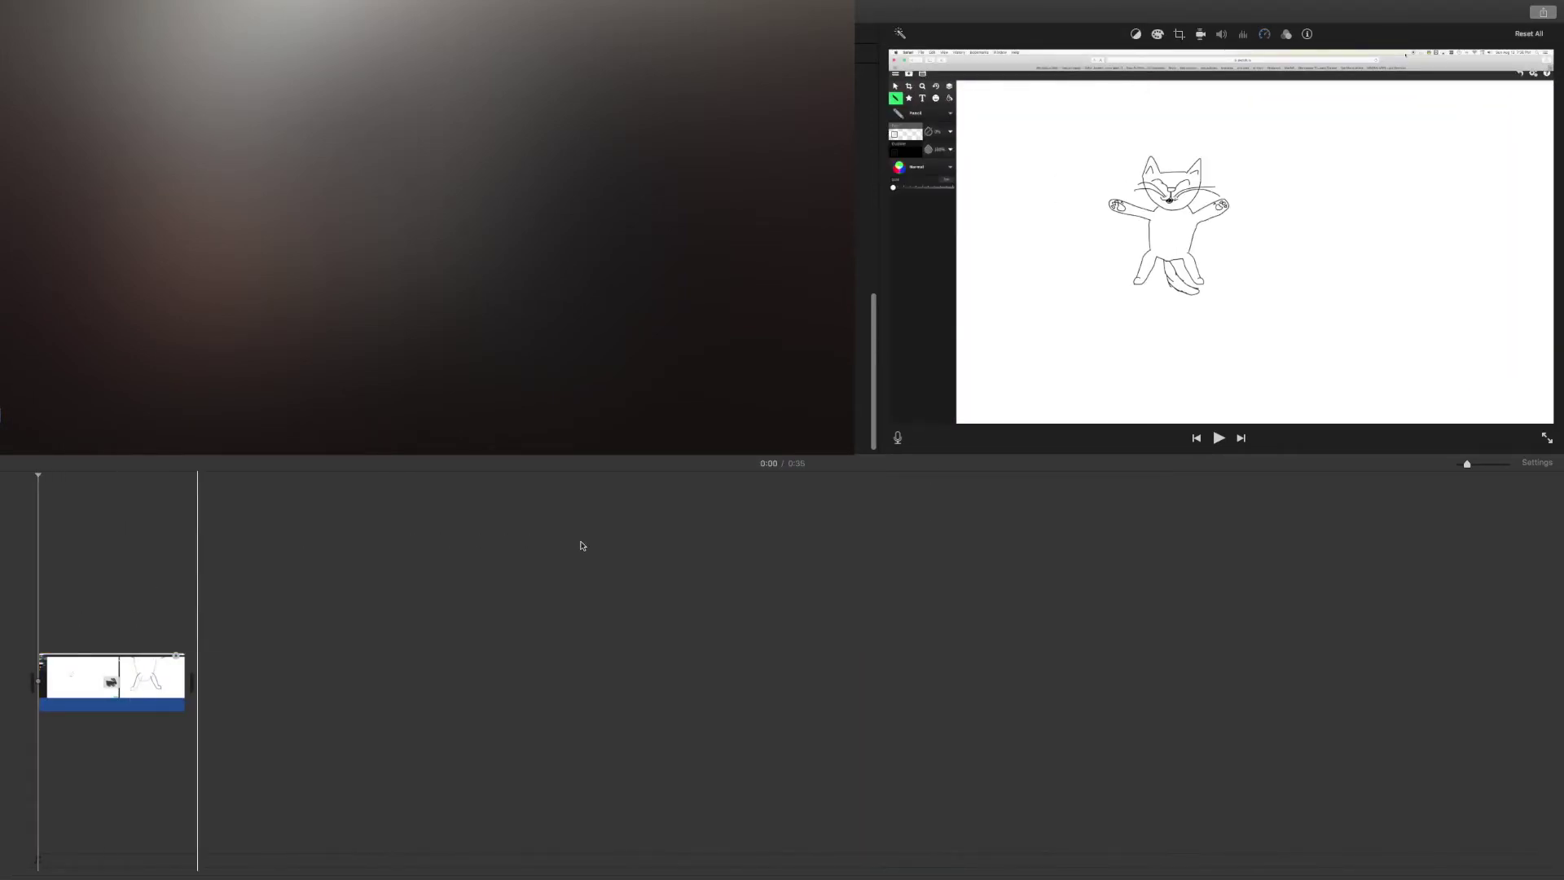
pyautogui.click(1219, 437)
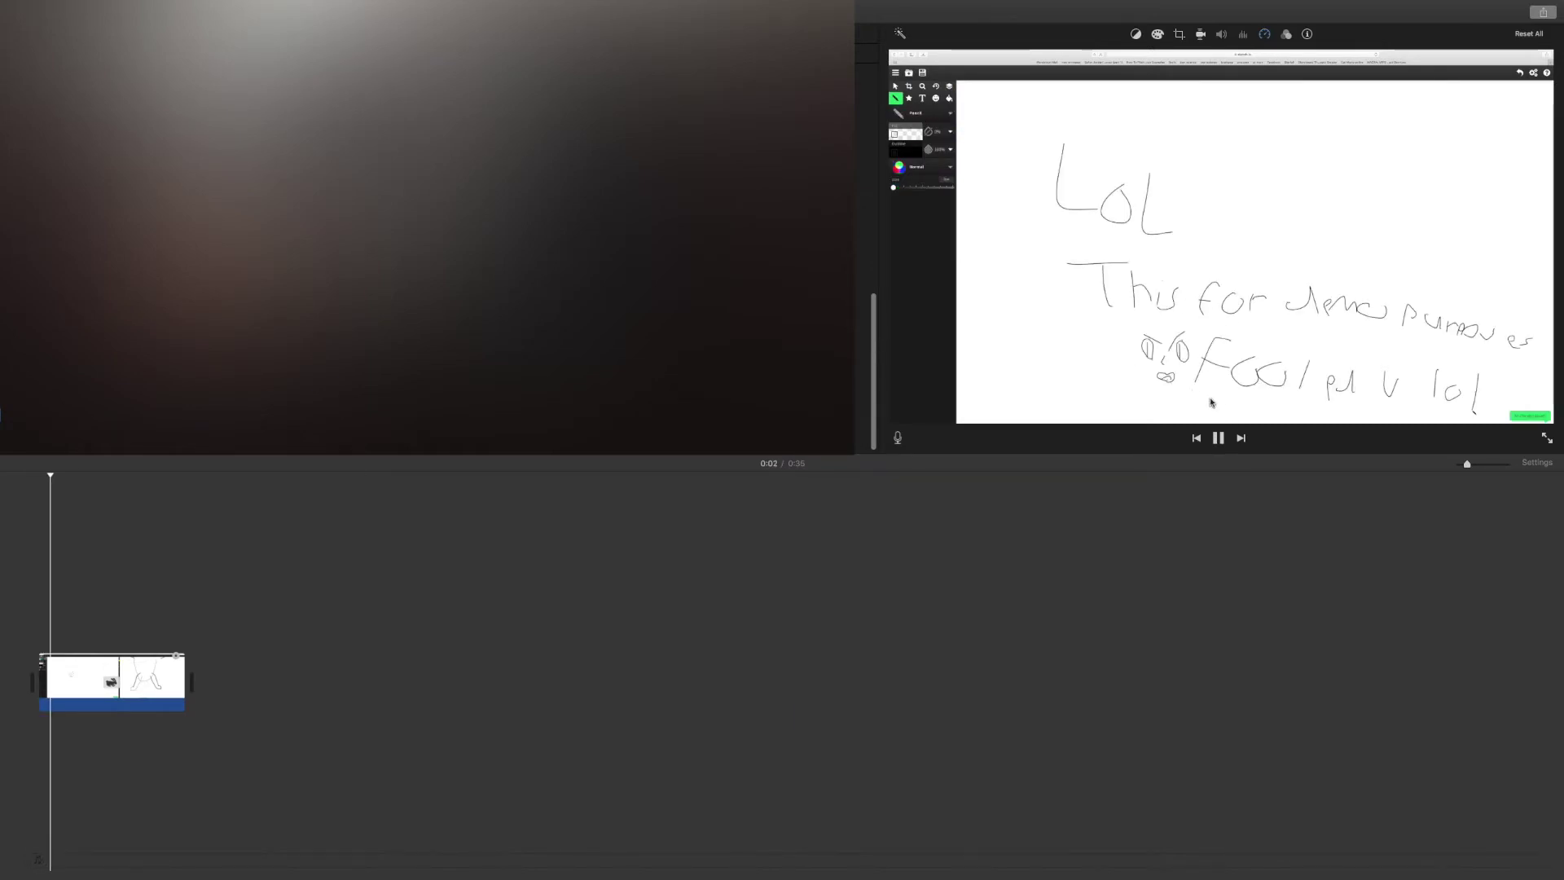
# Set the clip's fast speed to 8x and briefly play back the result from the beginning
pyautogui.click(145, 680)
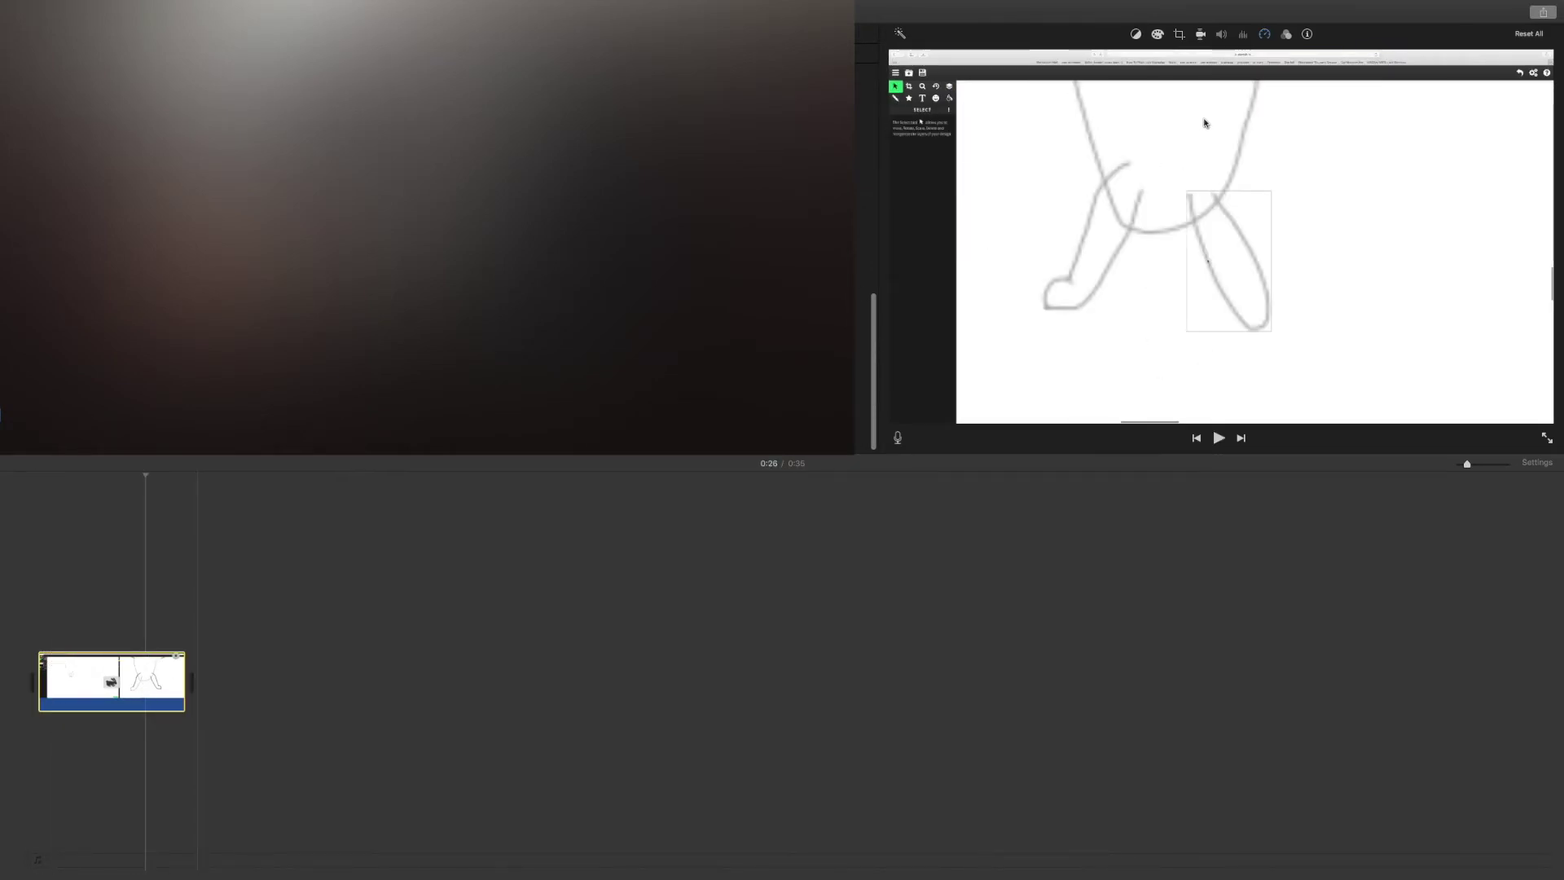
pyautogui.click(1263, 32)
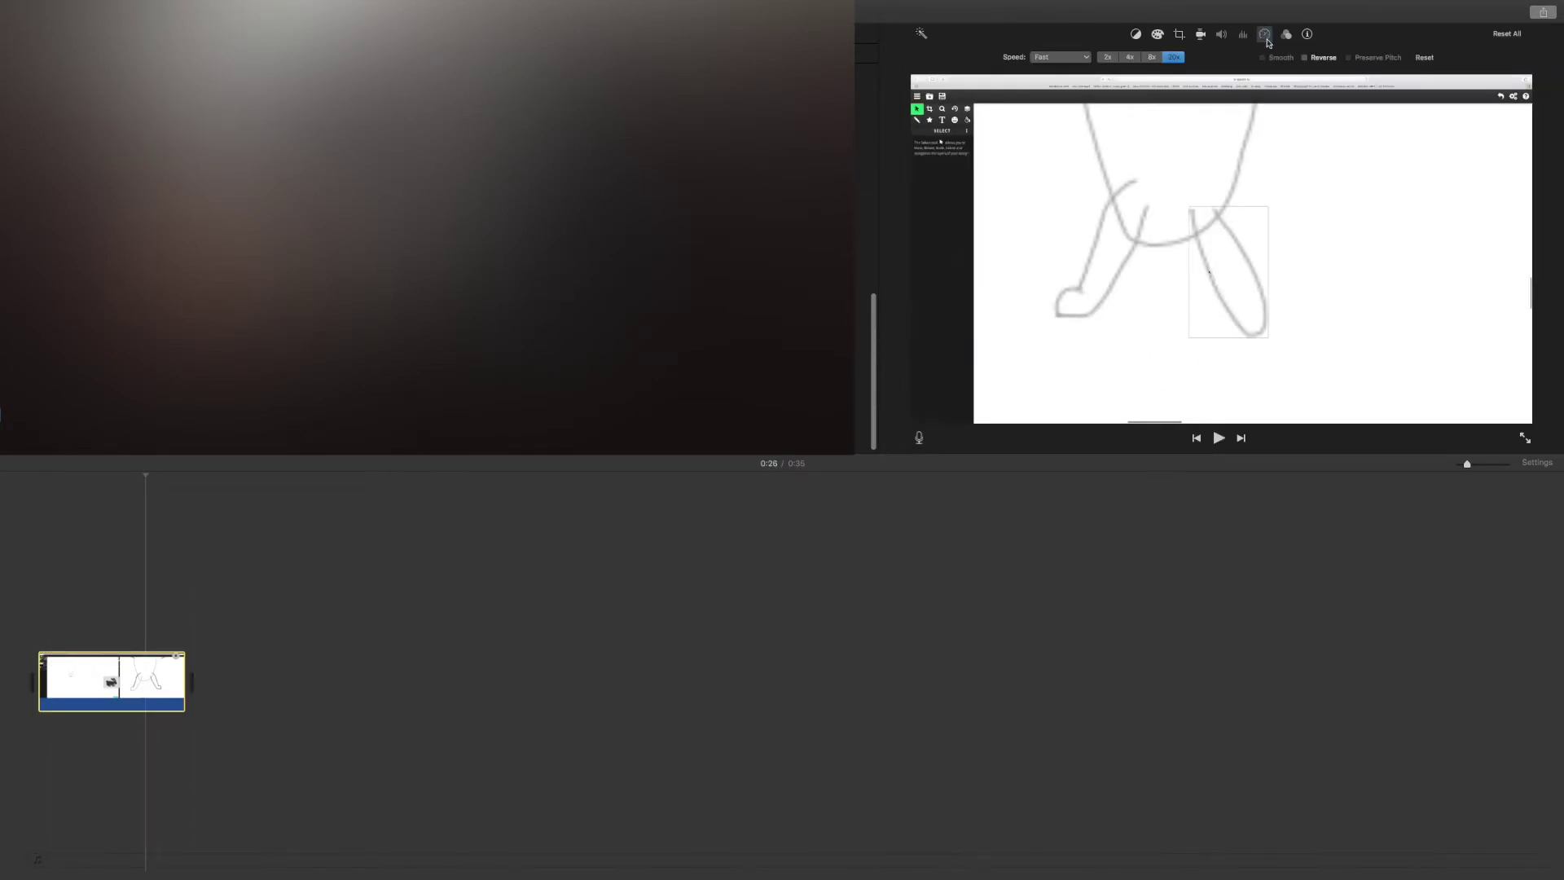
pyautogui.click(1151, 57)
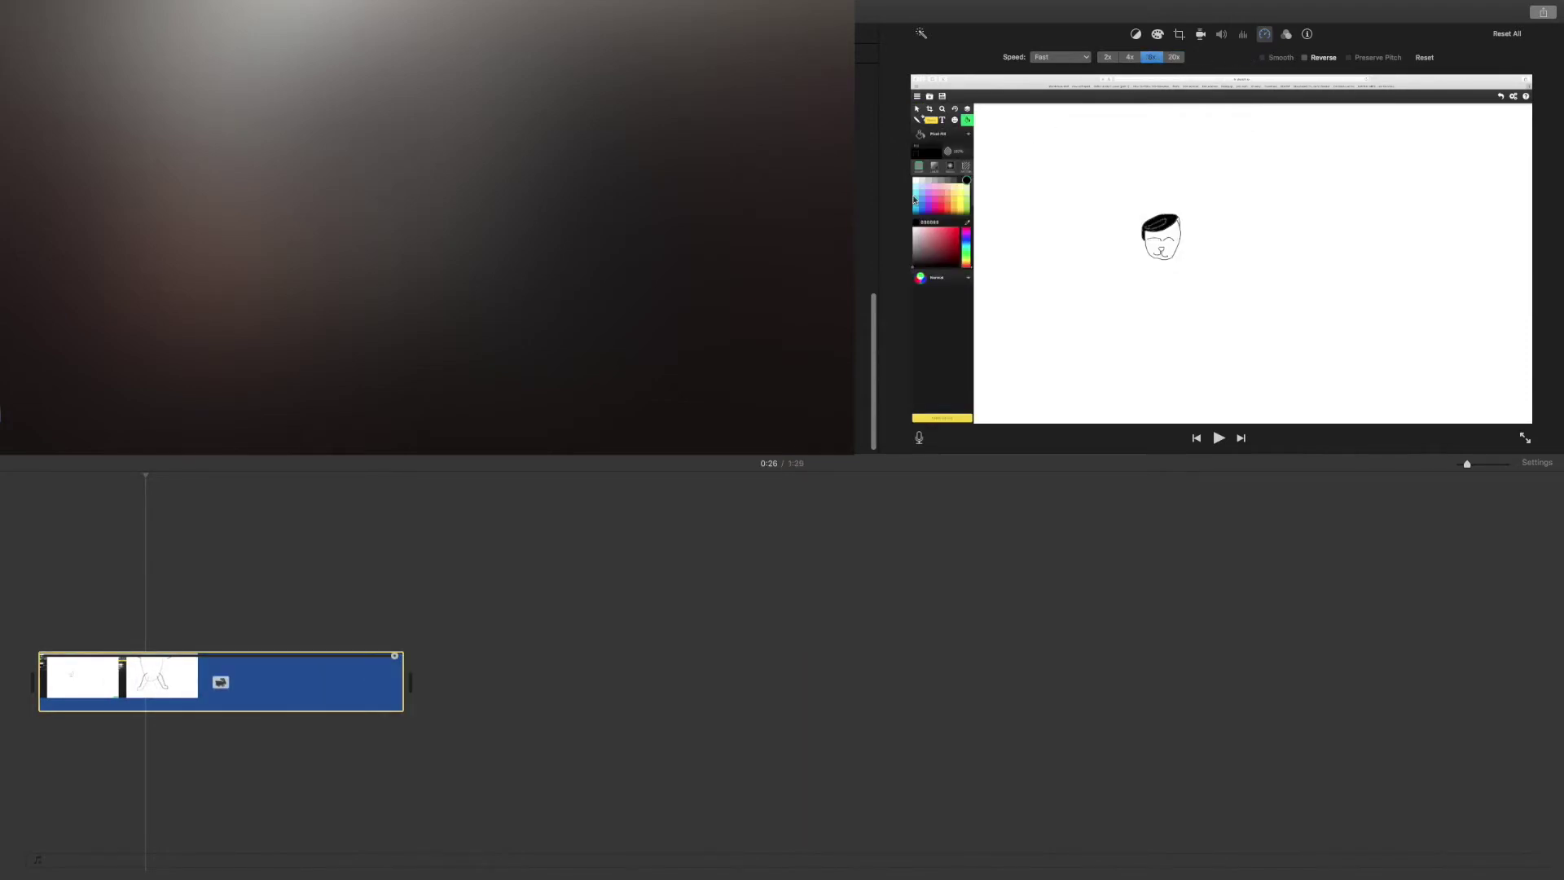
pyautogui.click(1223, 441)
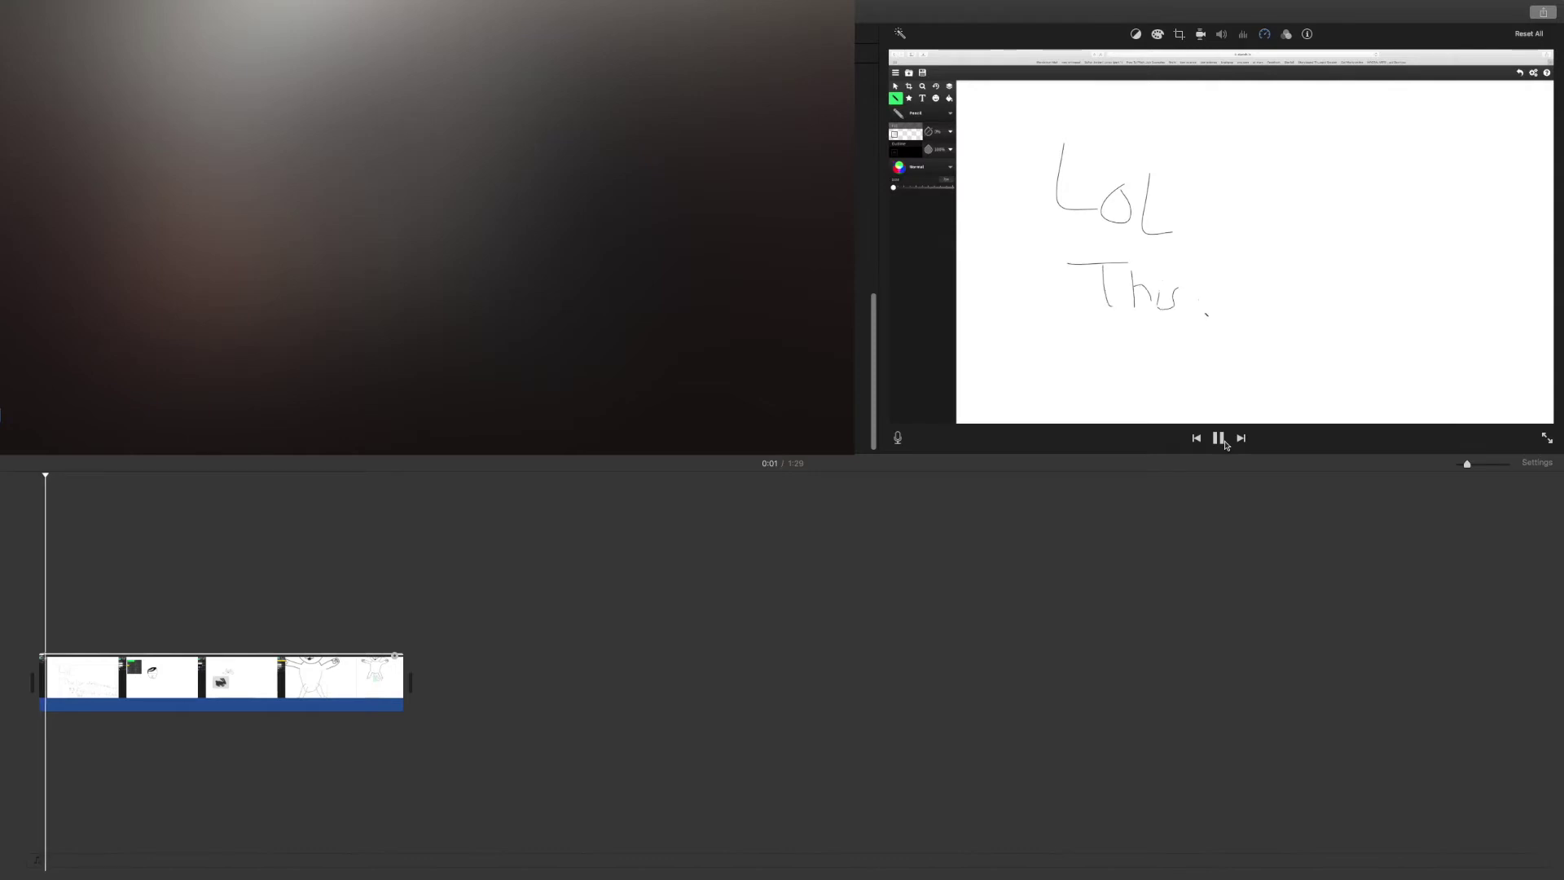
pyautogui.click(1221, 440)
# Examine the clip's speed options, clip filter and audio effect settings, clip information and color correction controls
pyautogui.click(176, 676)
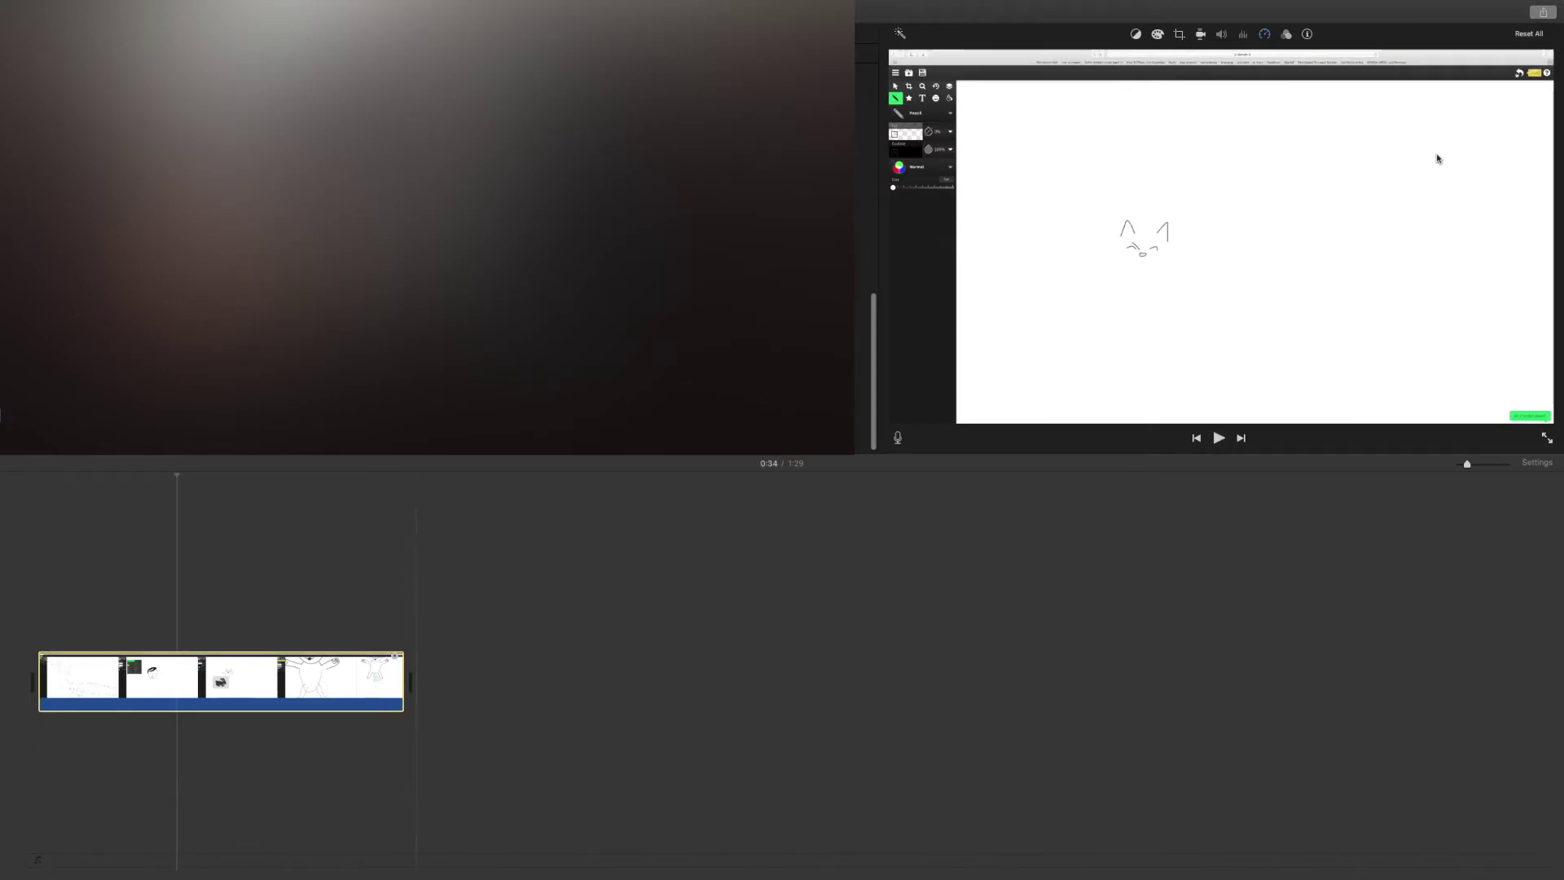
pyautogui.click(1267, 35)
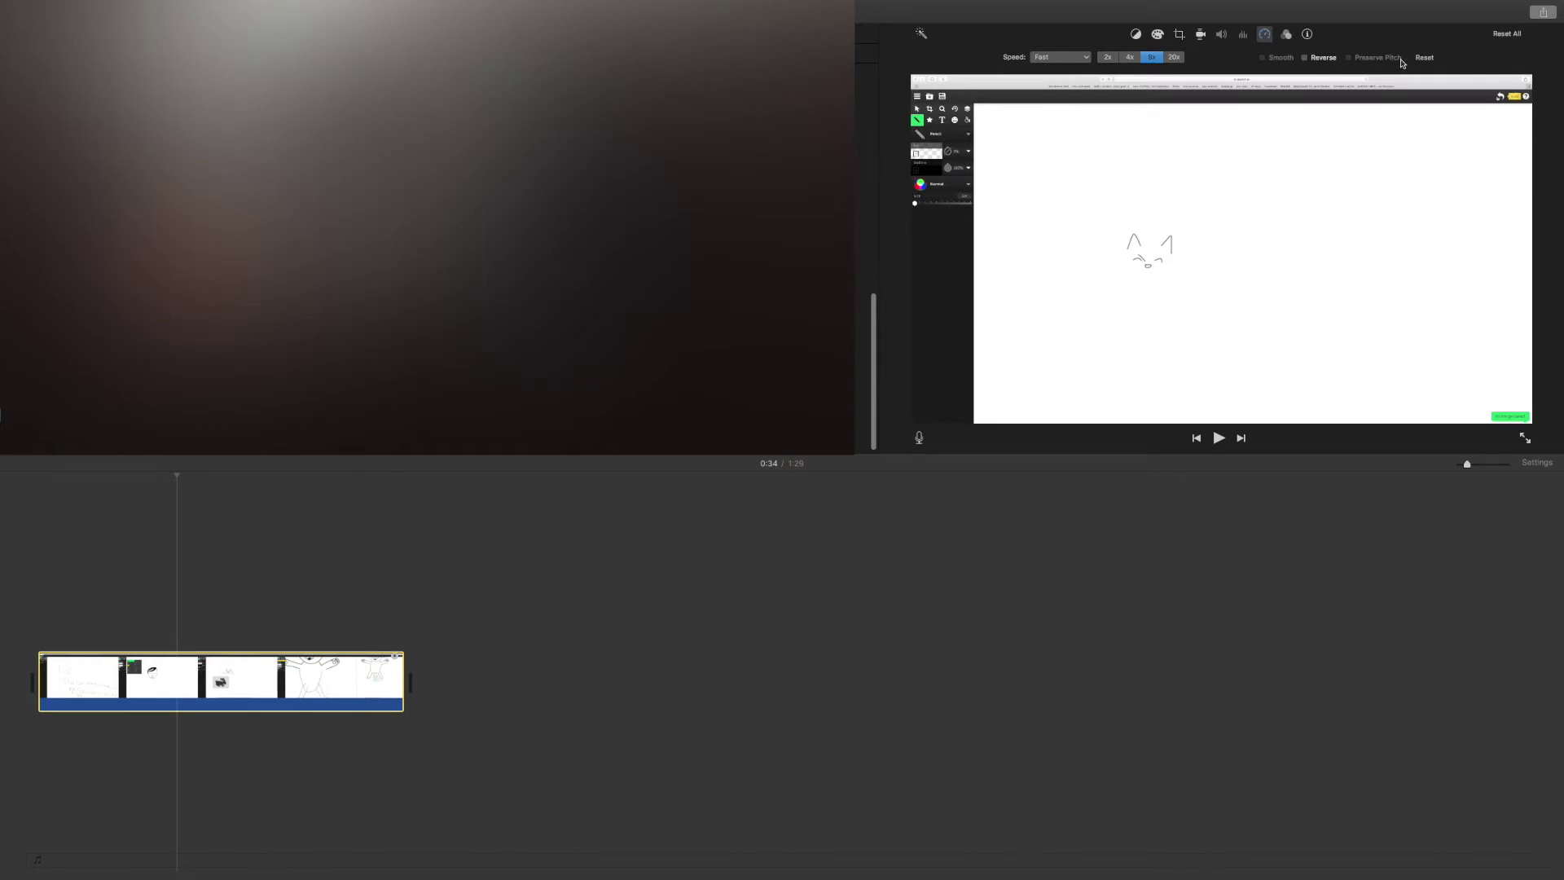
pyautogui.click(1287, 35)
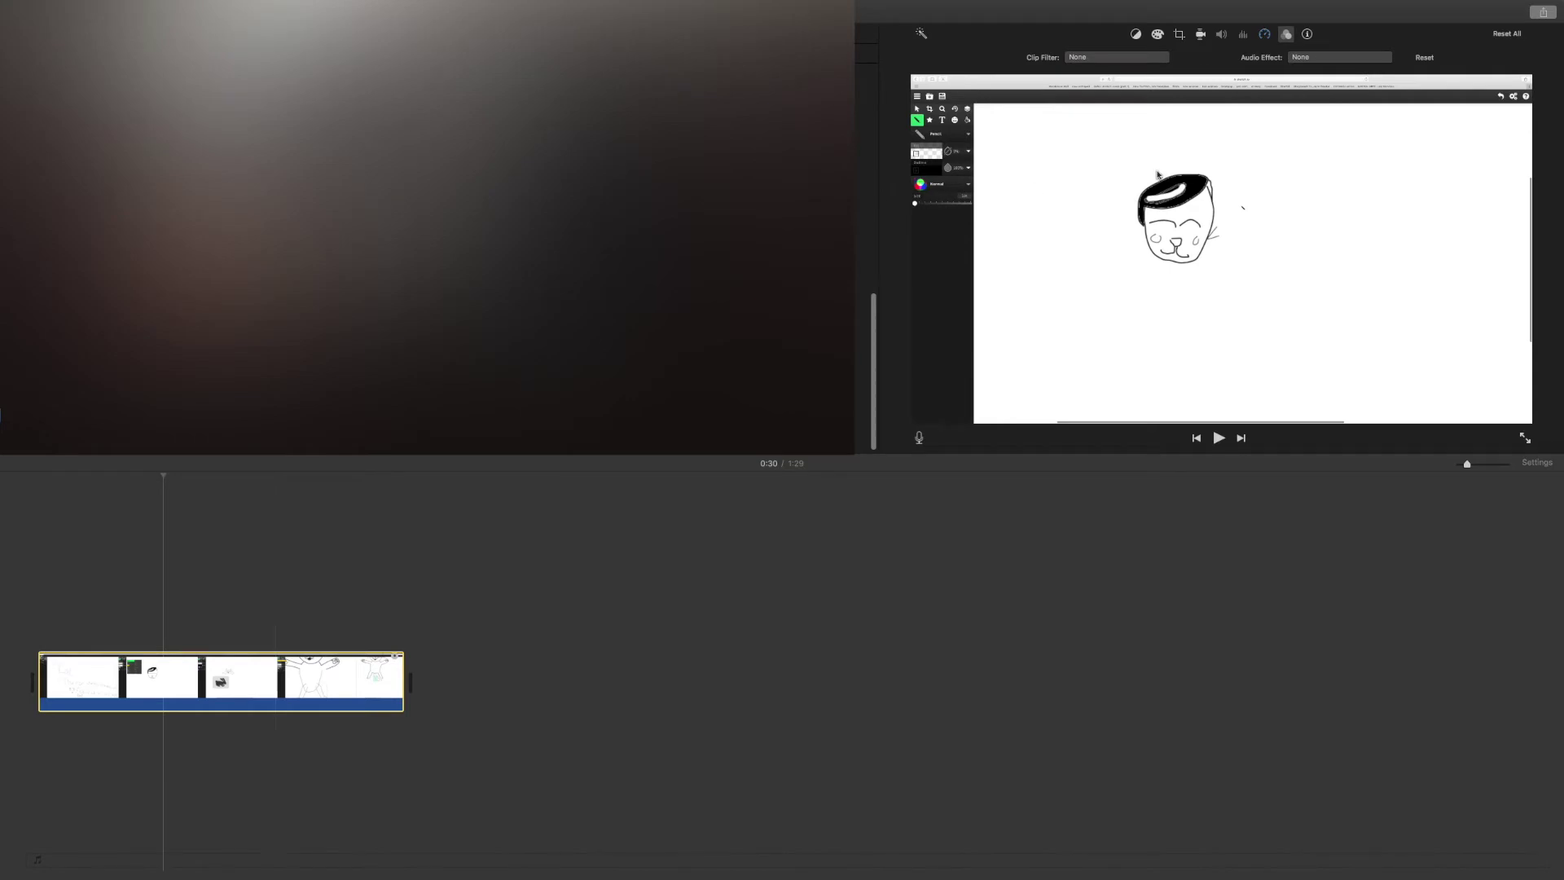
pyautogui.click(1125, 60)
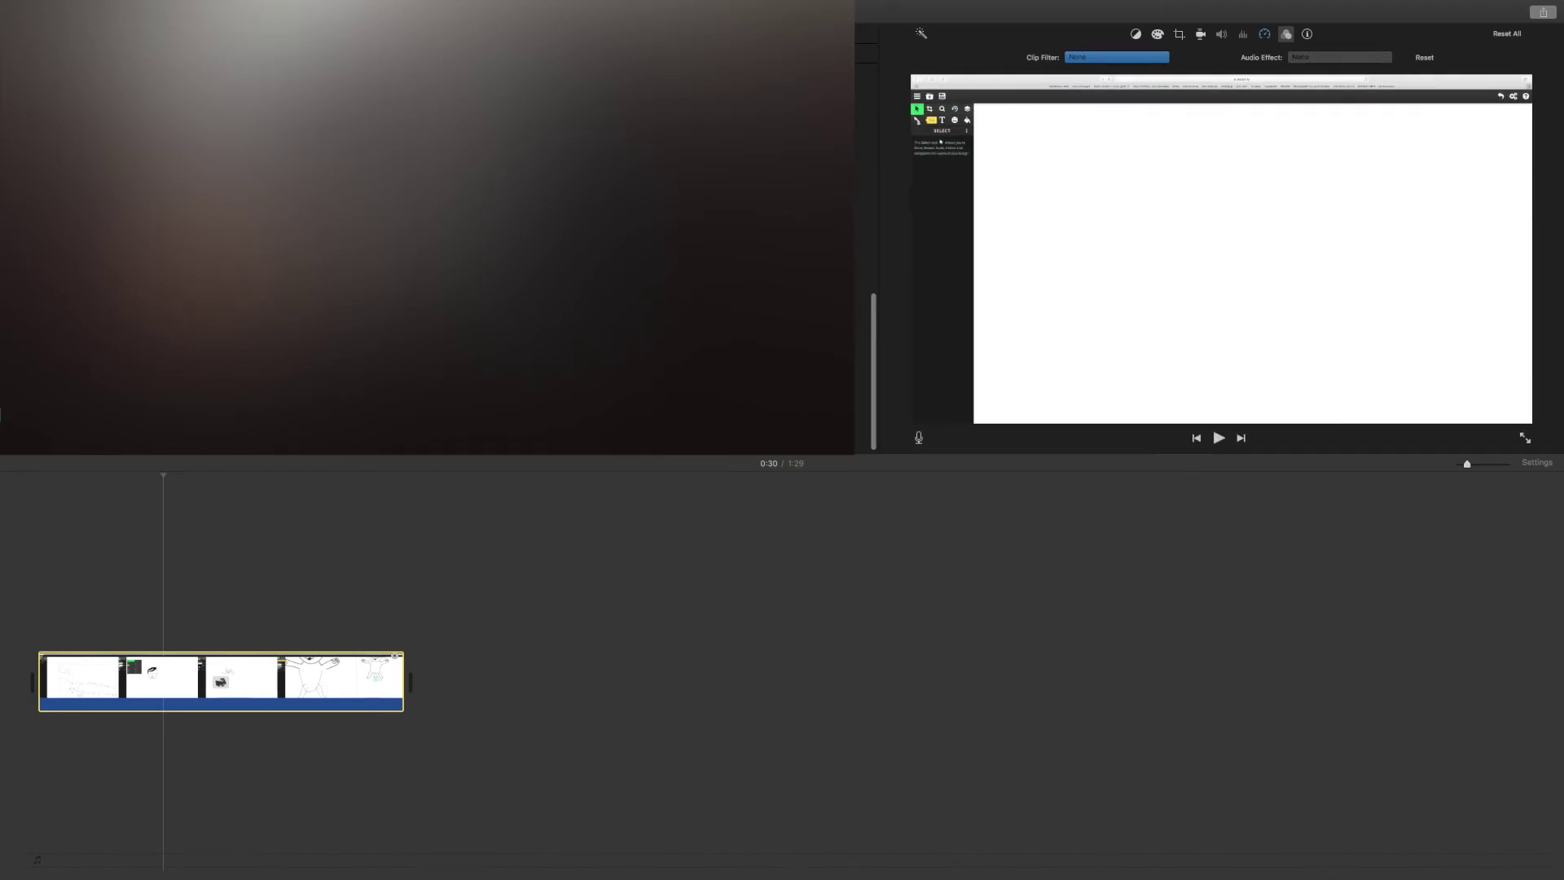
pyautogui.click(1025, 558)
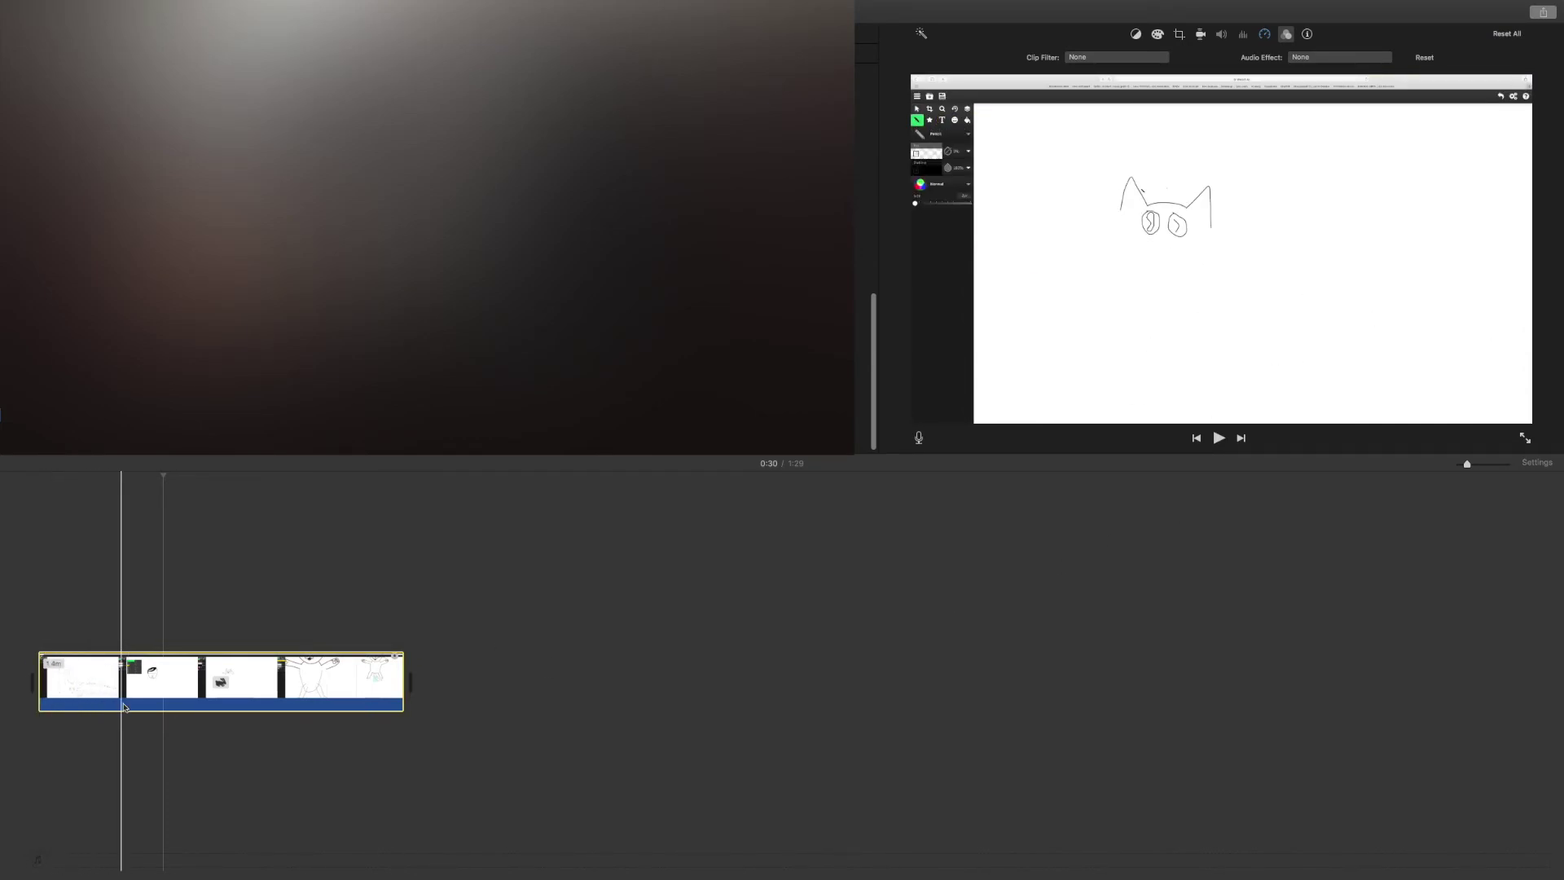
pyautogui.click(1306, 35)
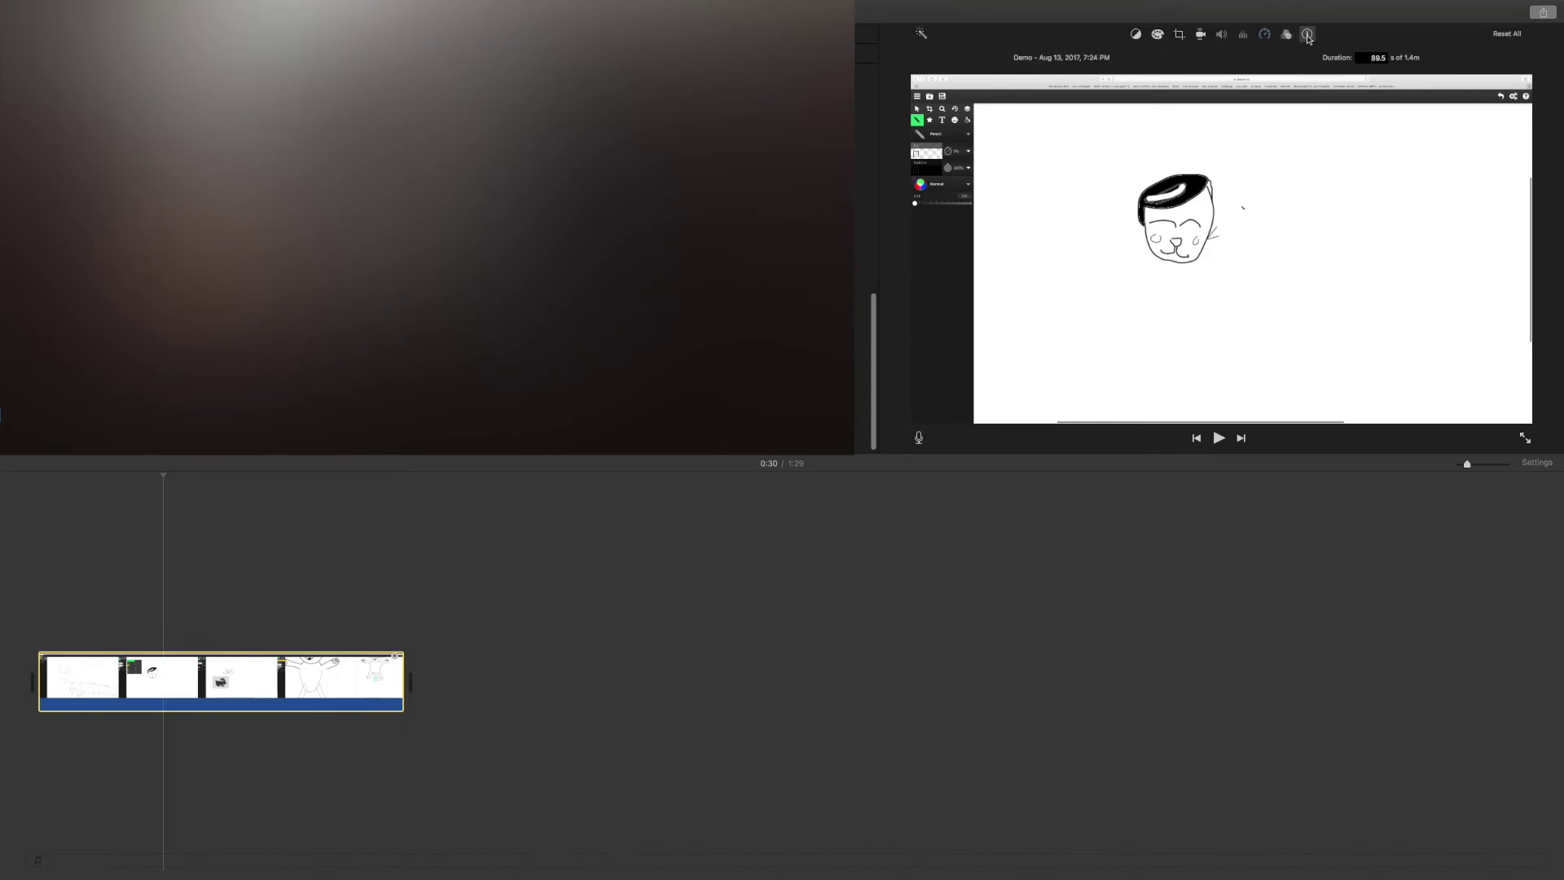
pyautogui.click(1157, 35)
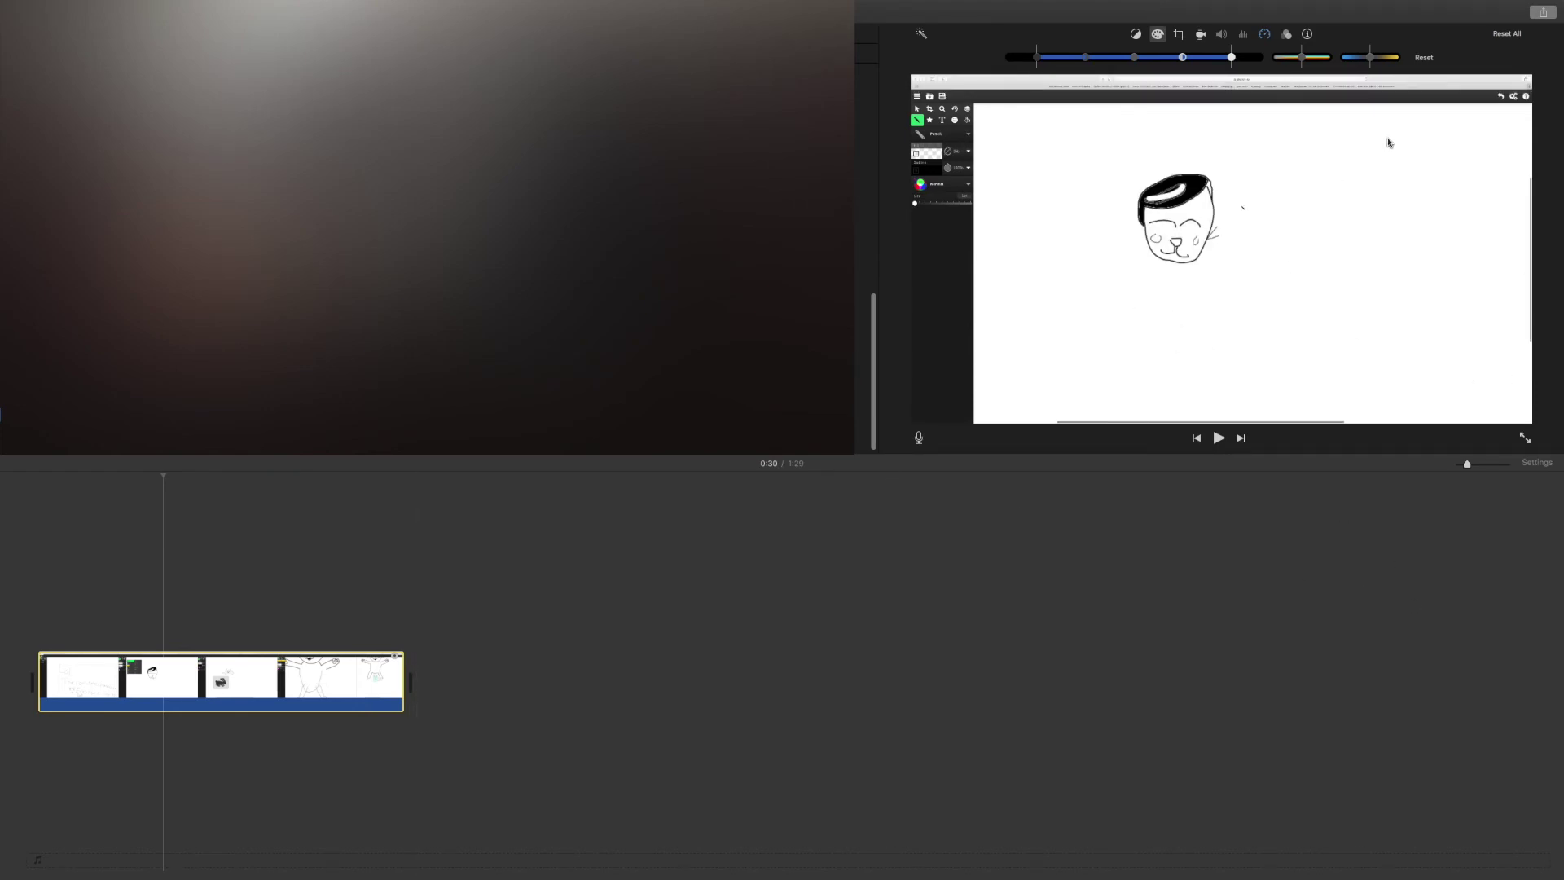